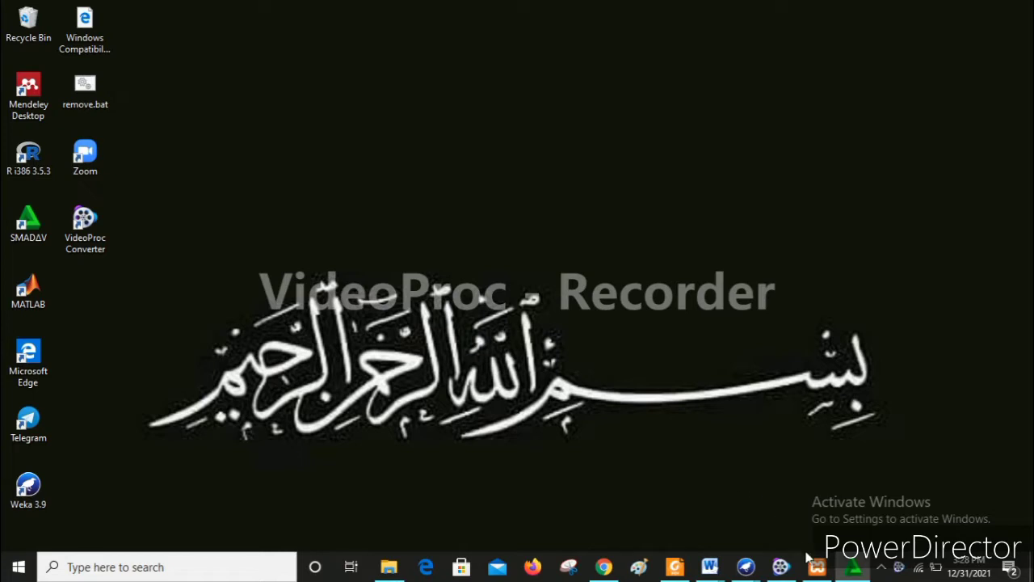
- Restart the Apache and MySQL servers from the XAMPP Control Panel
mouse_move(813, 563)
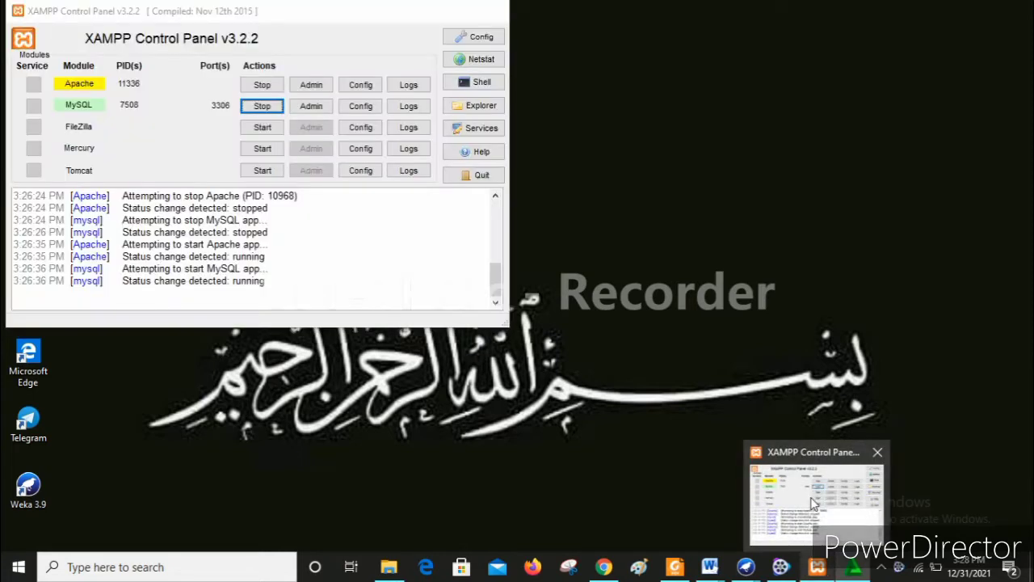
left_click(814, 503)
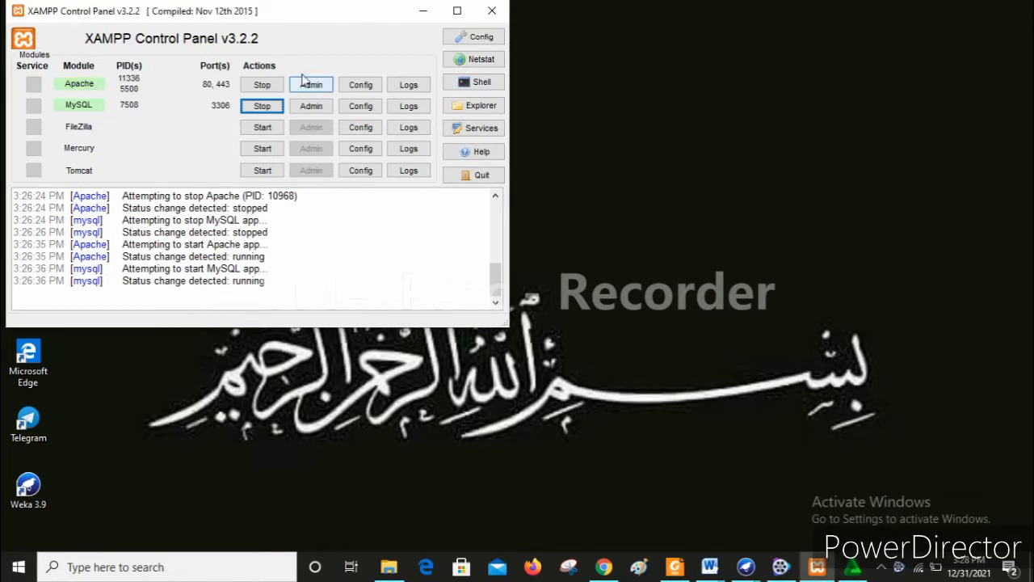
left_click(263, 85)
left_click(264, 105)
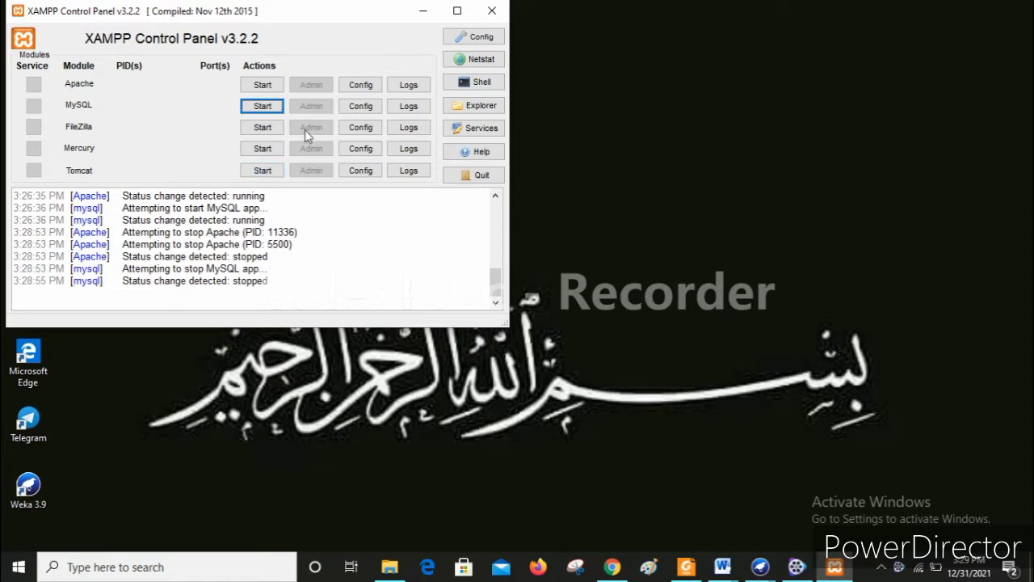
left_click(265, 83)
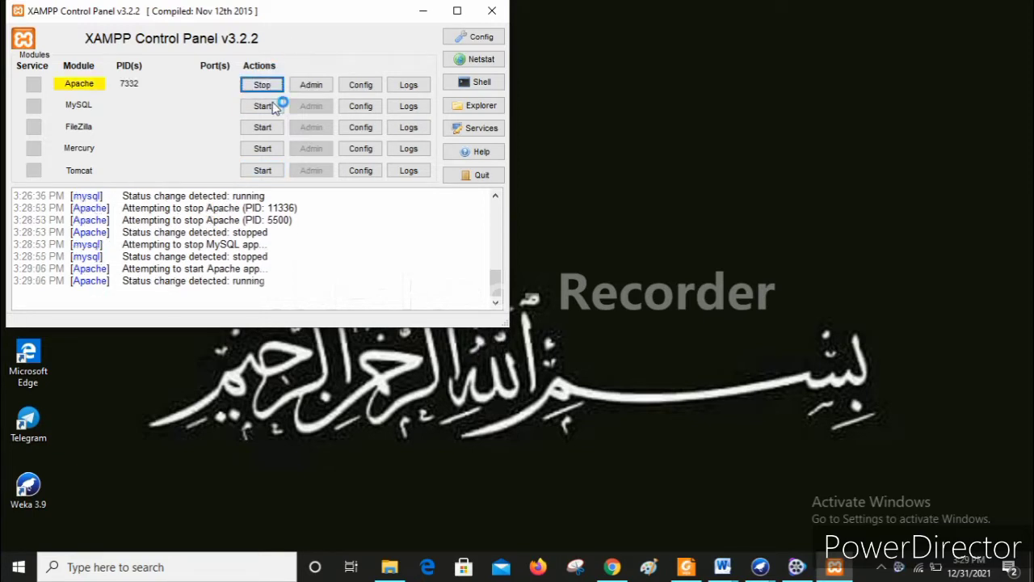
left_click(274, 110)
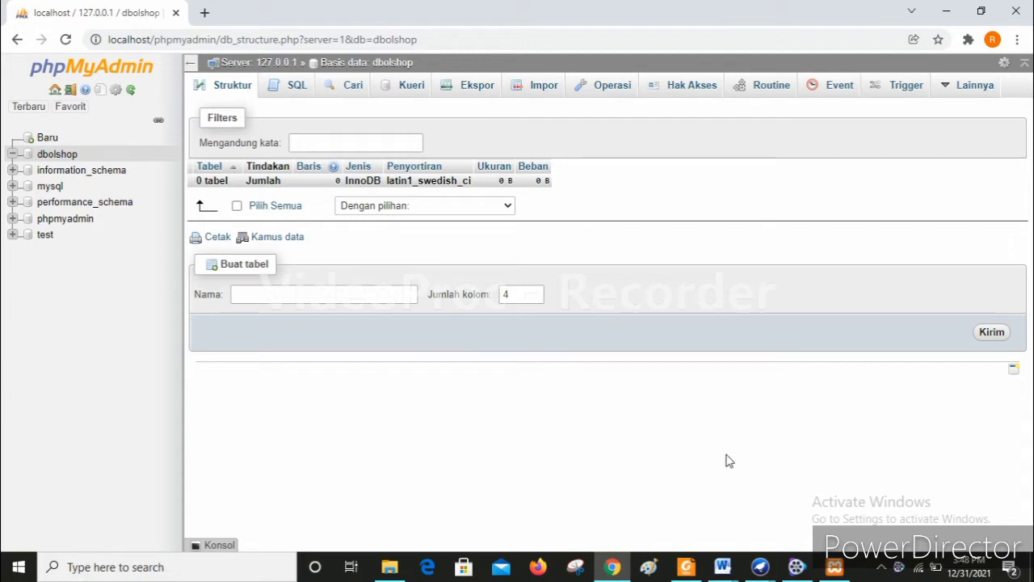
- In dbolshop, create a new table named tb_penjual with 5 columns
left_click(42, 161)
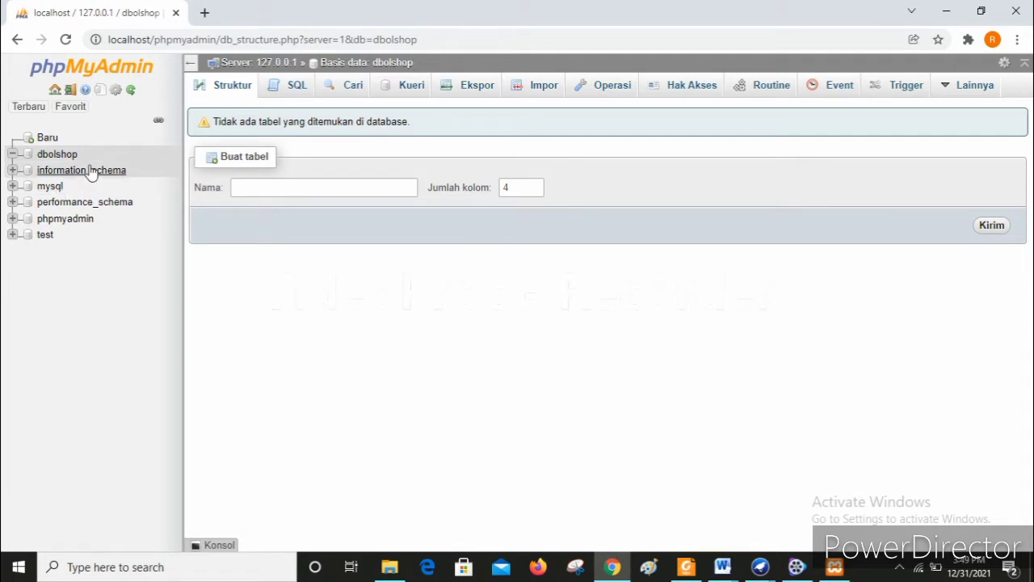
left_click(377, 183)
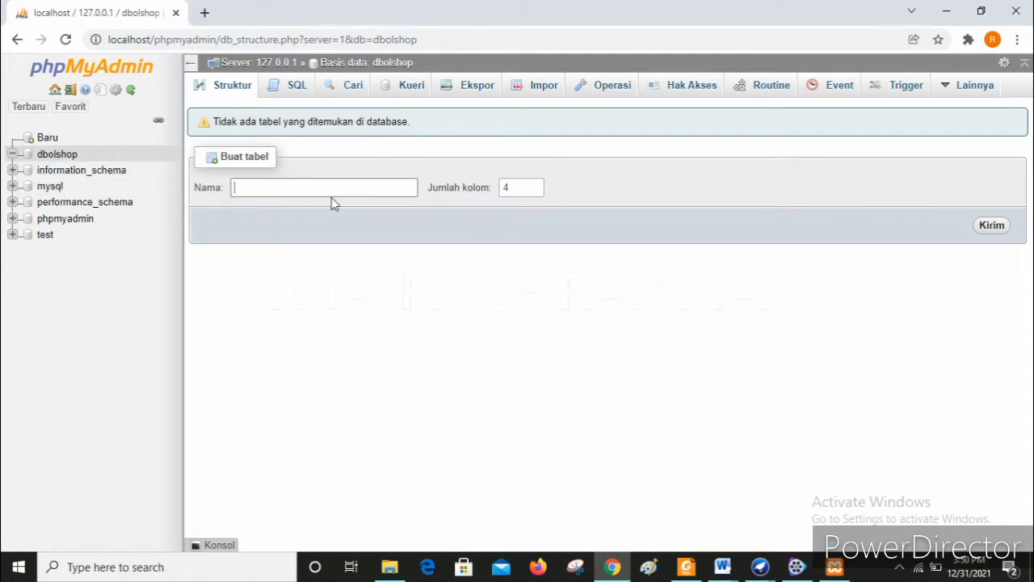
type("tb_penjual")
left_click(509, 189)
key("BackSpace")
type("5")
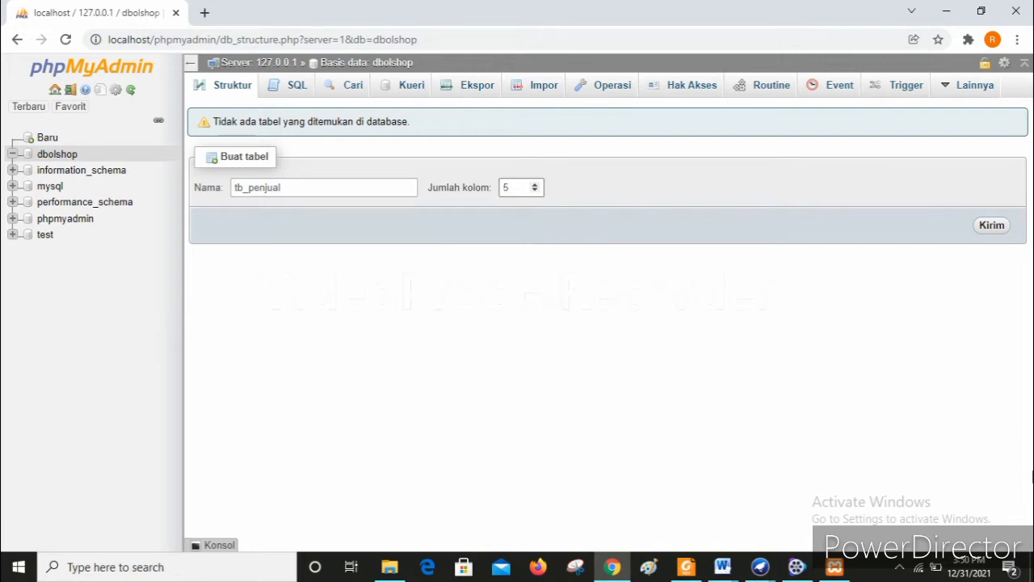
left_click(990, 227)
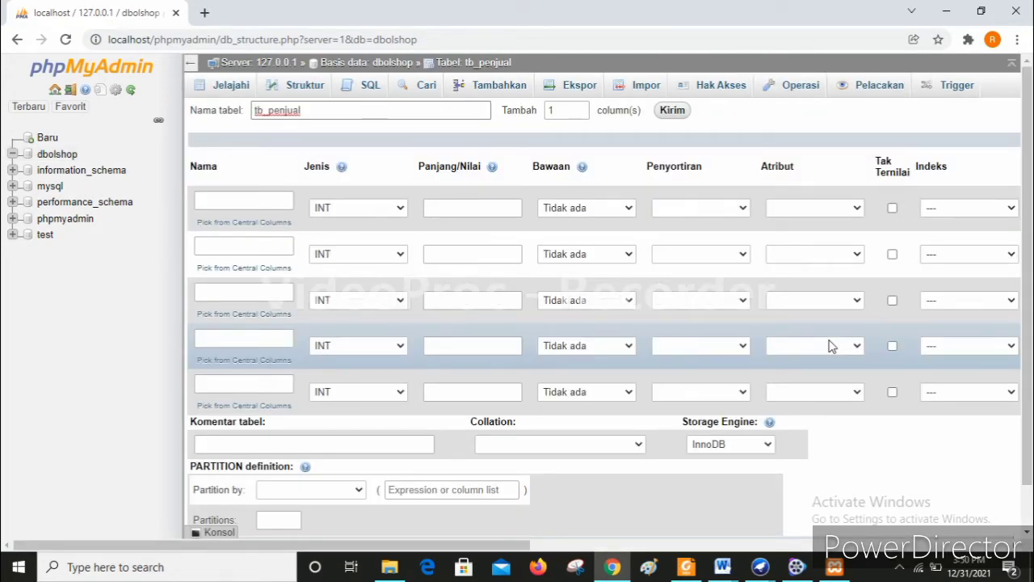
- Name the first column ID Penjual and the second Nama Penjual with type CHAR
left_click(264, 204)
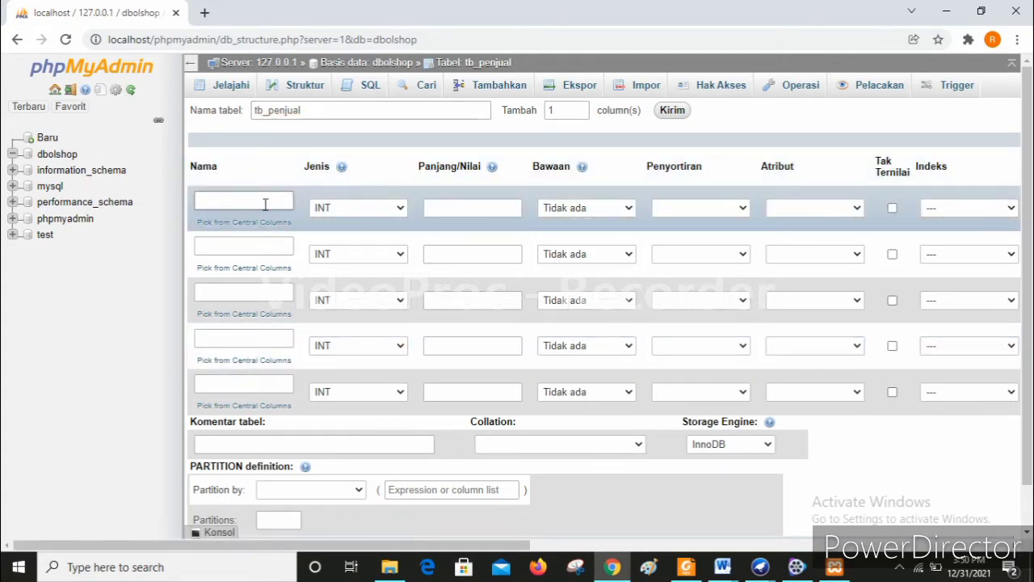
type("ID Penjual")
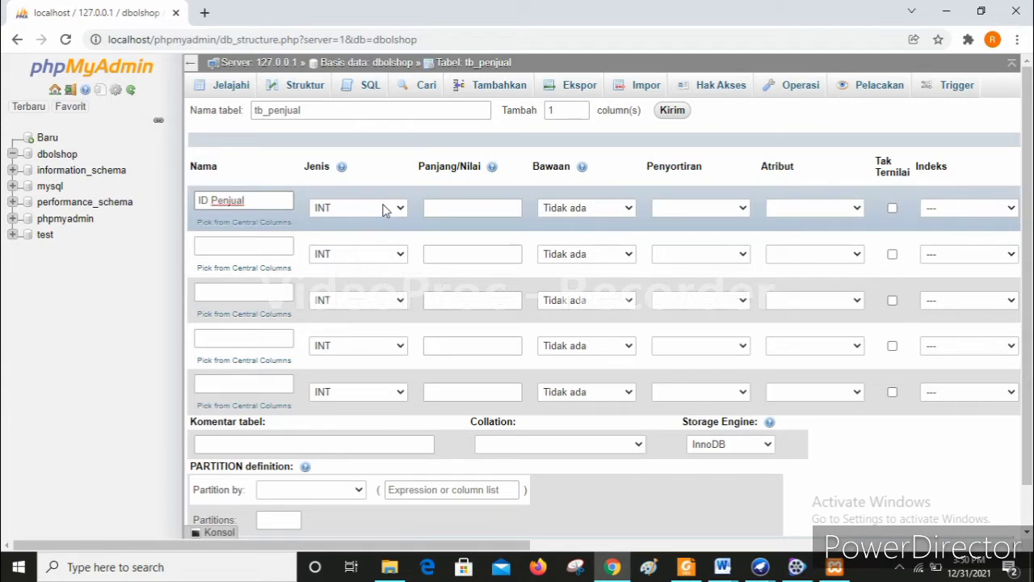
left_click(232, 249)
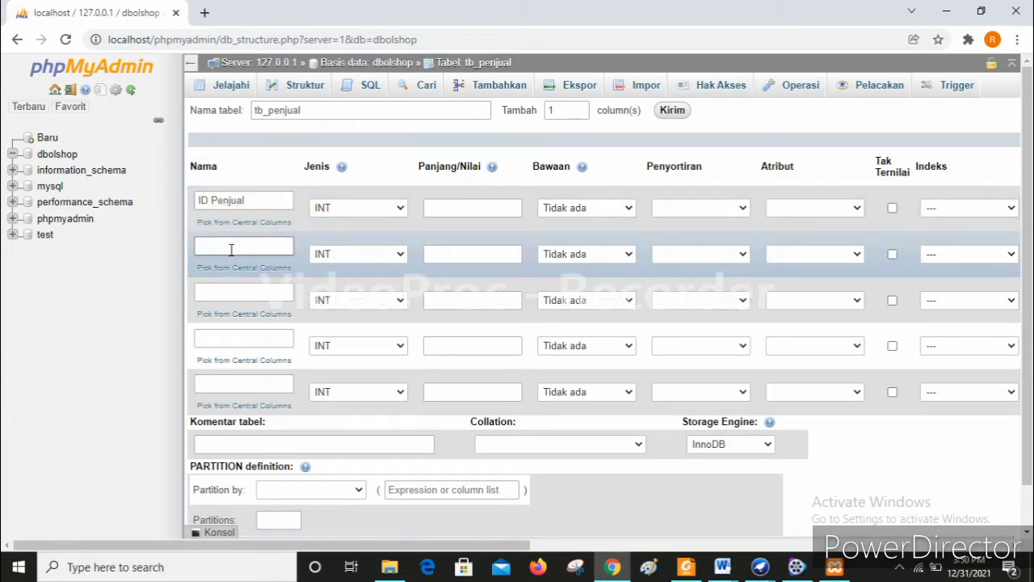
type("Nama Penjual")
left_click(374, 260)
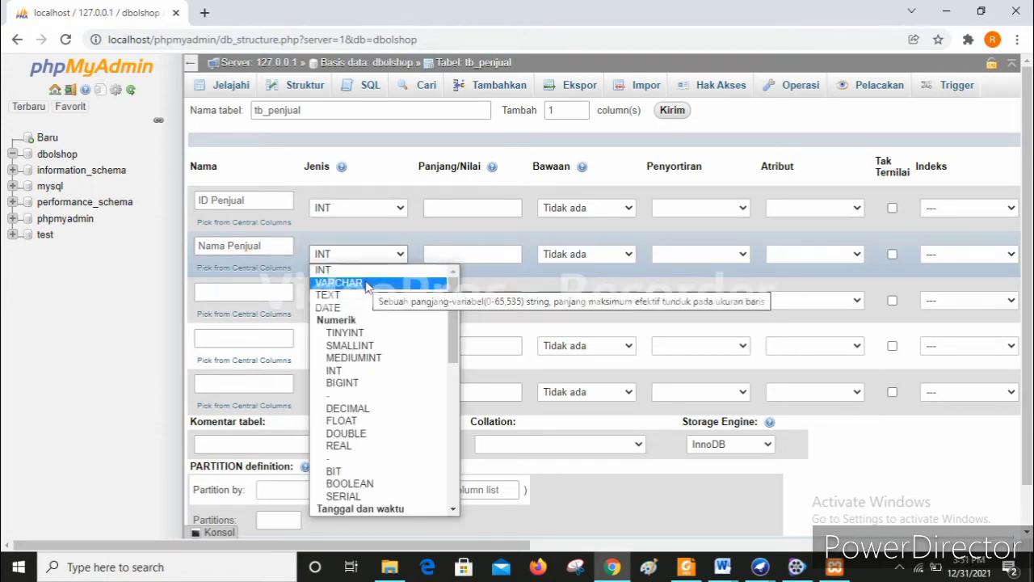
scroll(367, 287, "down", 3)
left_click(340, 406)
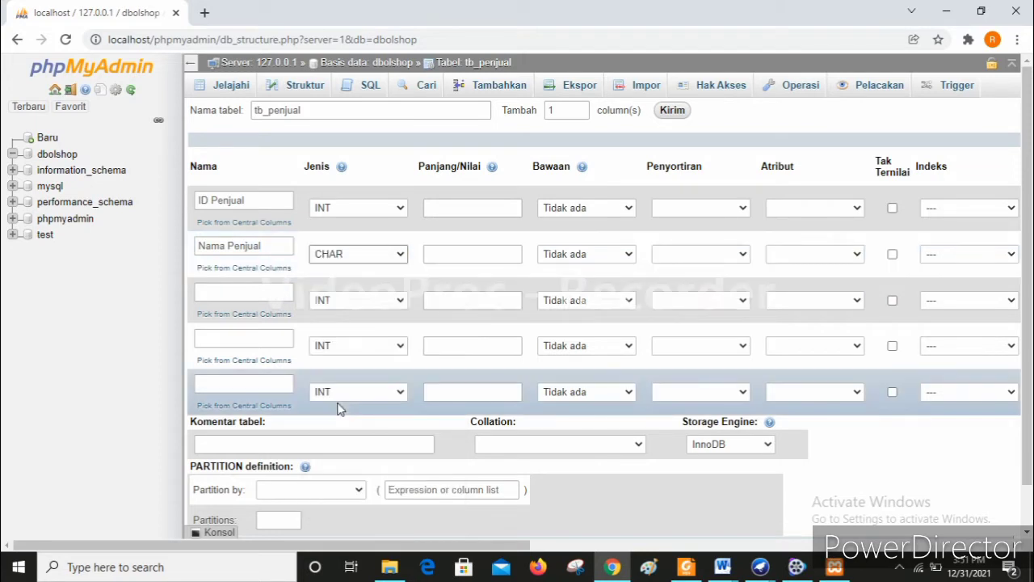
- Add a third column Alamat of type CHAR and a fourth column No. HP
left_click(270, 289)
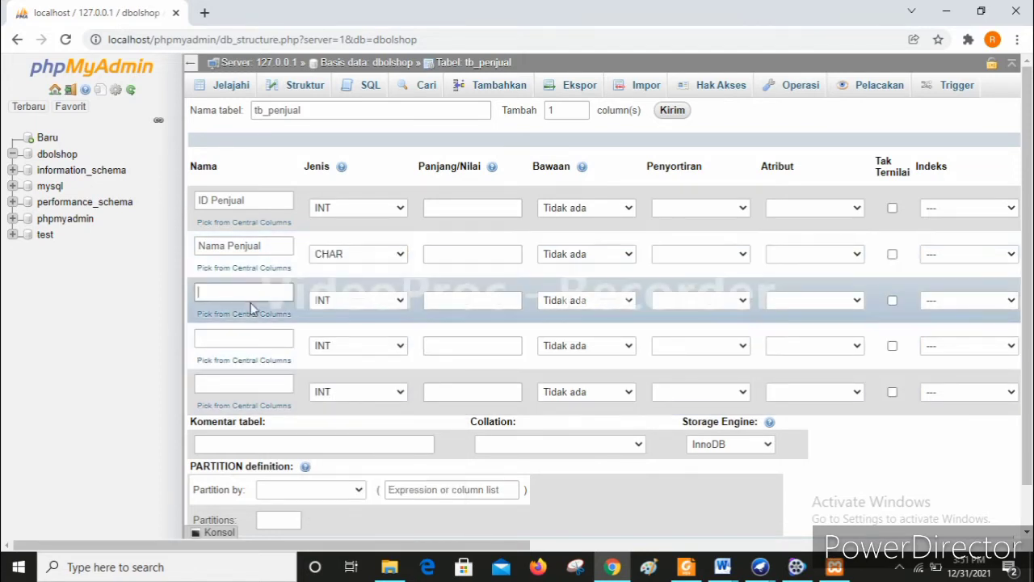
type("Alamat")
left_click(344, 308)
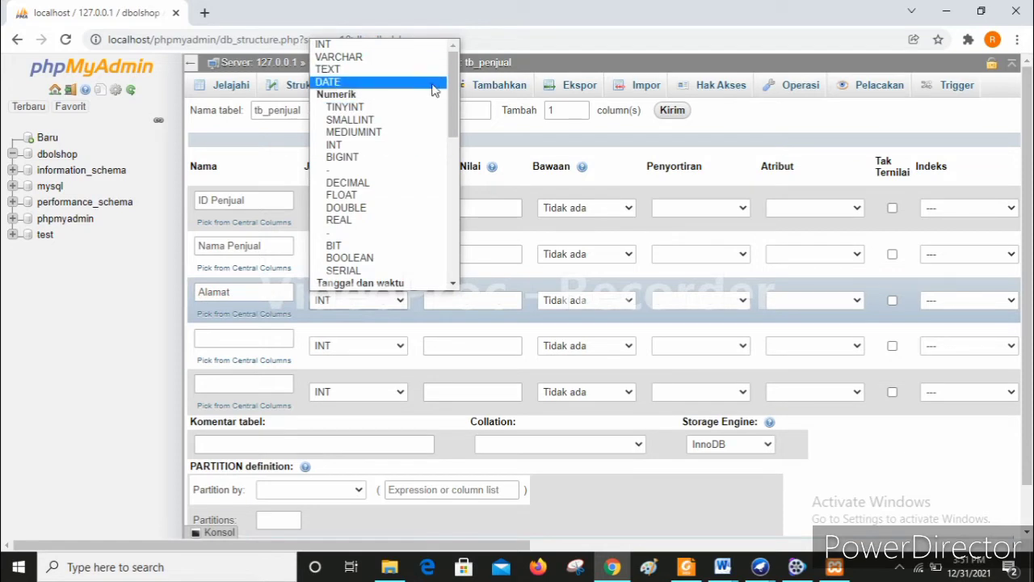
left_click_drag(454, 115, 451, 193)
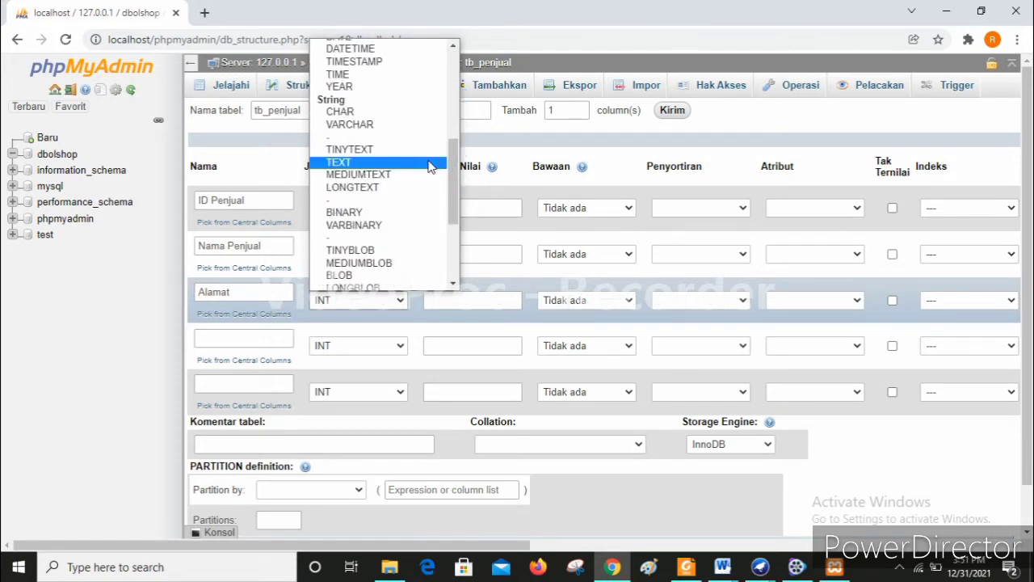
left_click(404, 118)
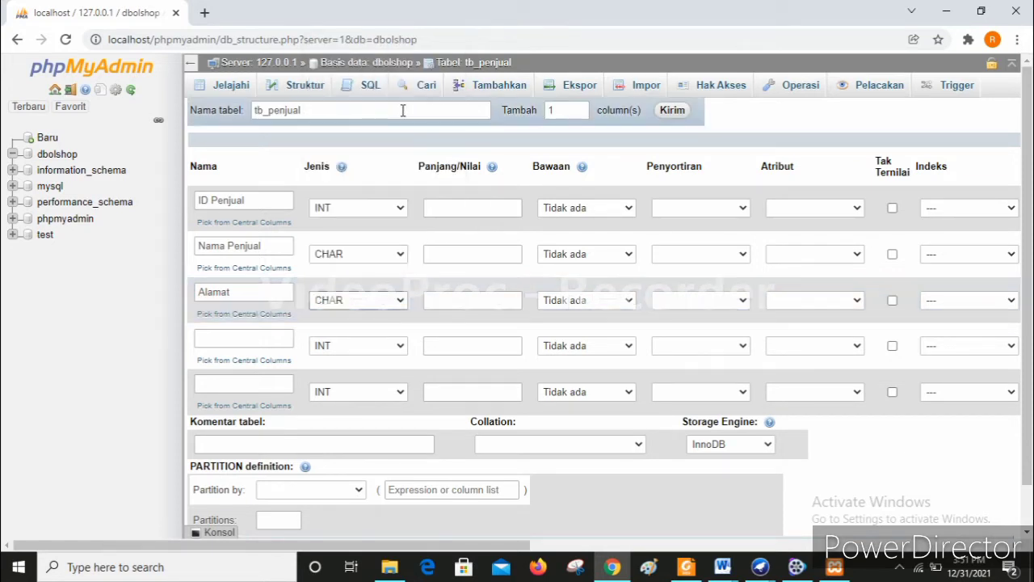
left_click(232, 338)
type("No. H")
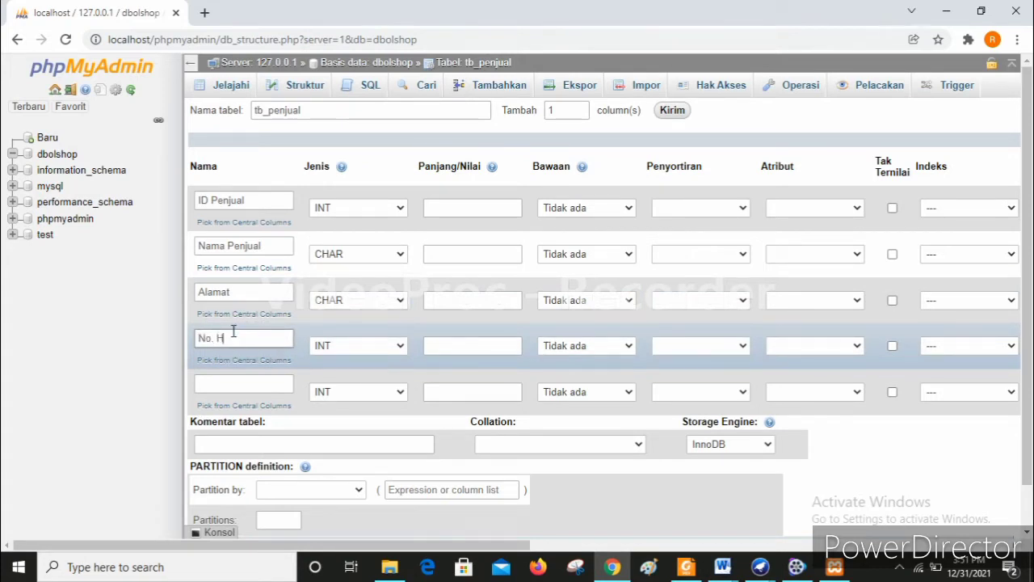
type("P")
- Set the column lengths to 20, 100, 100 and 20
left_click(472, 209)
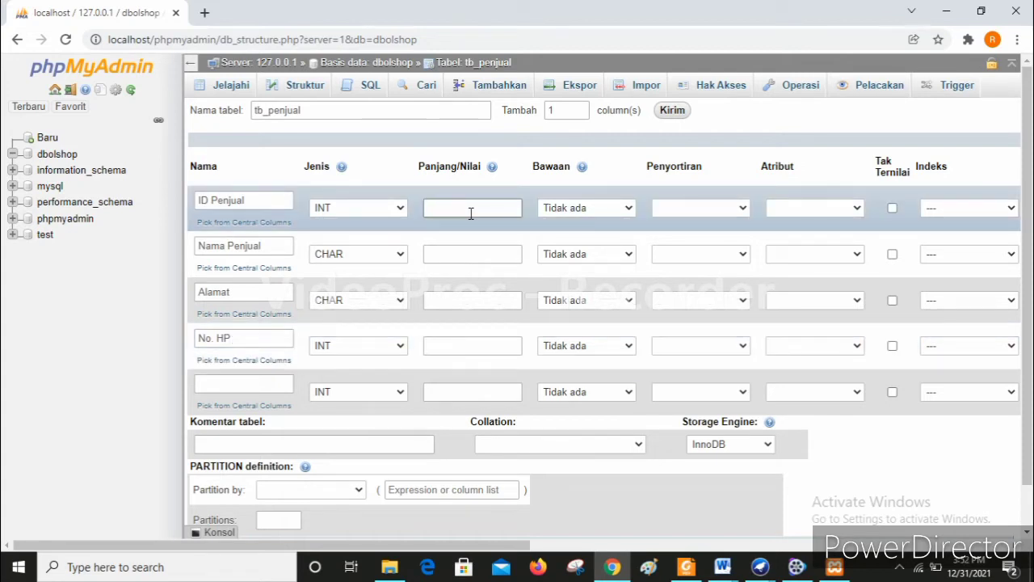
type("20")
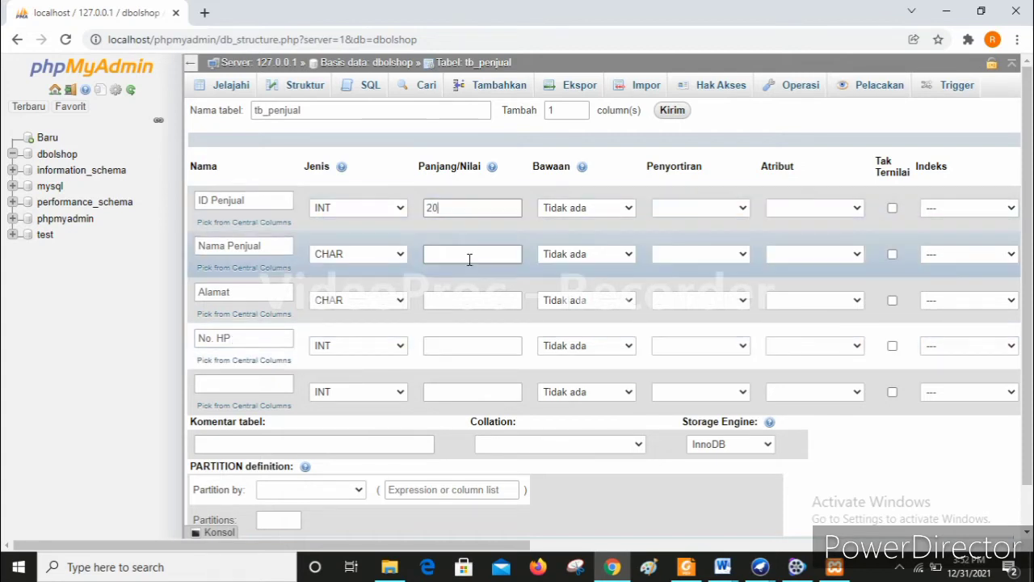
left_click(470, 259)
type("100")
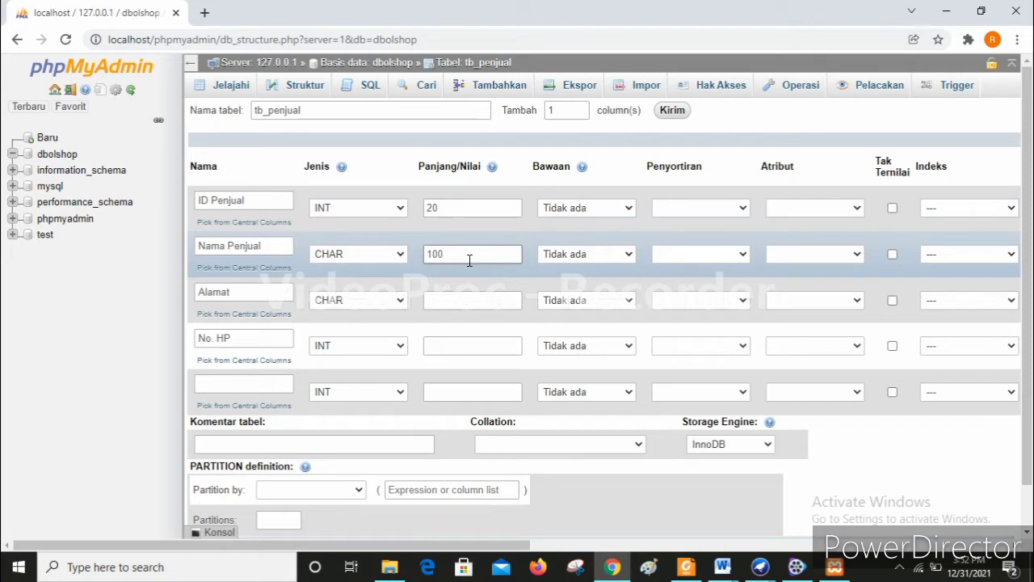
left_click(473, 299)
type("100")
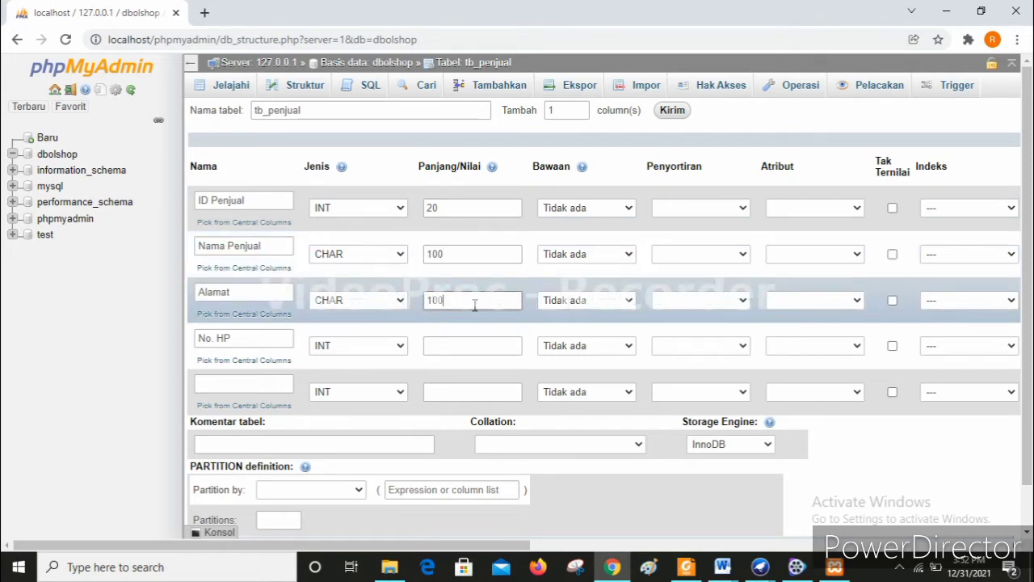
left_click(477, 352)
type("20")
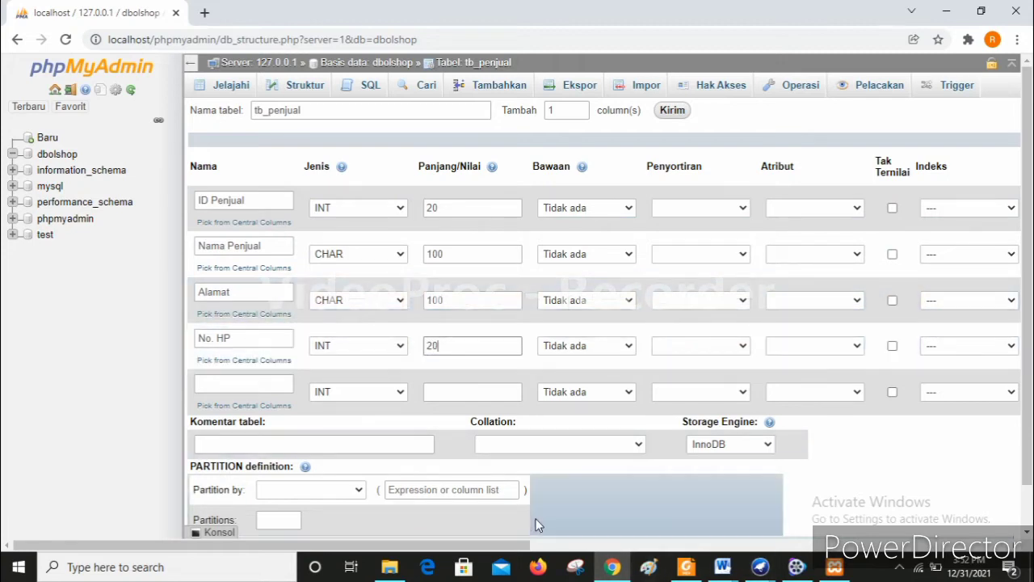
- Make ID Penjual the PRIMARY key
left_click(997, 209)
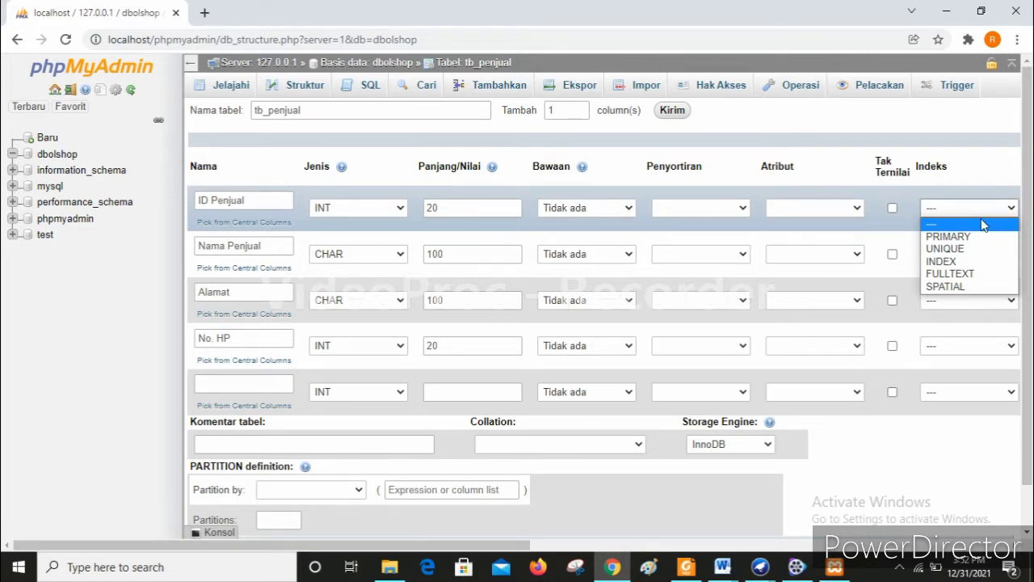
left_click(974, 236)
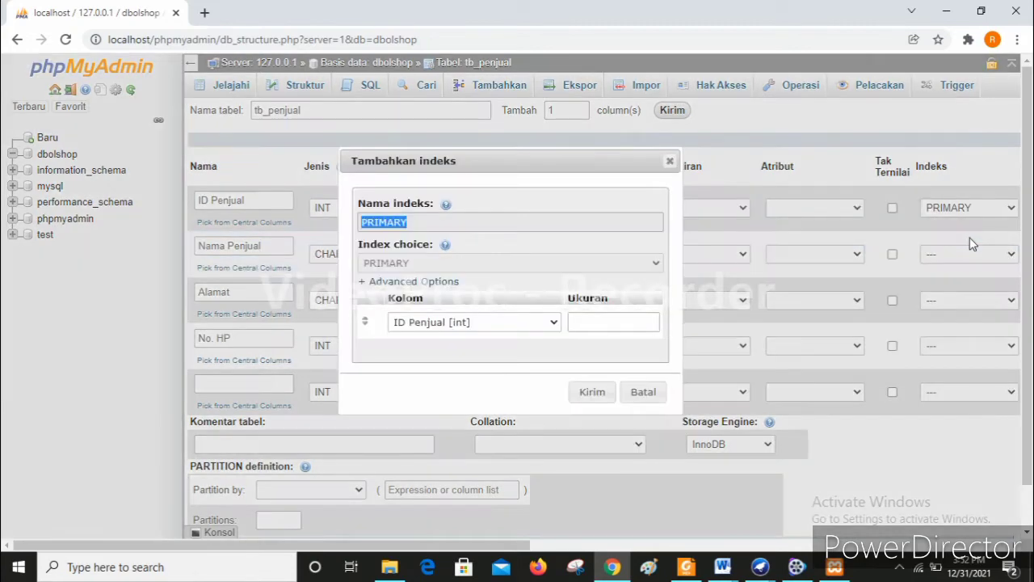
left_click(592, 392)
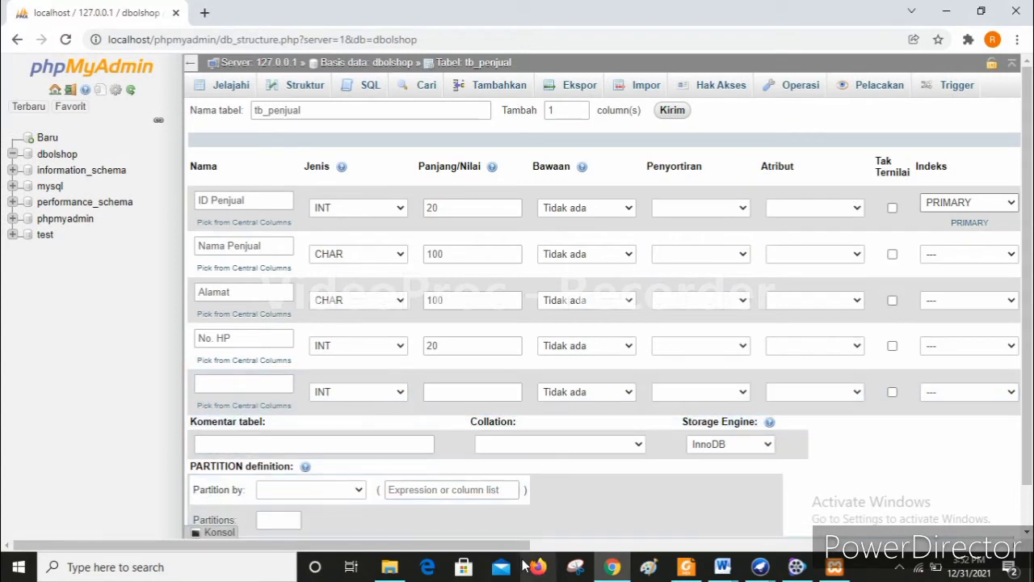
scroll(969, 501, "down", 1)
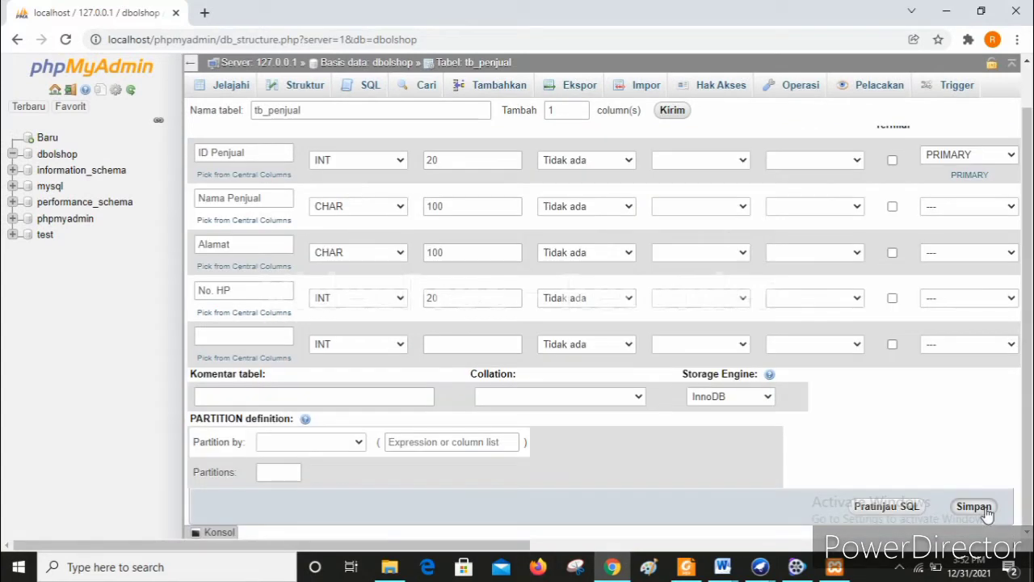
- Save tb_penjual and start a blank form for another table
left_click(986, 510)
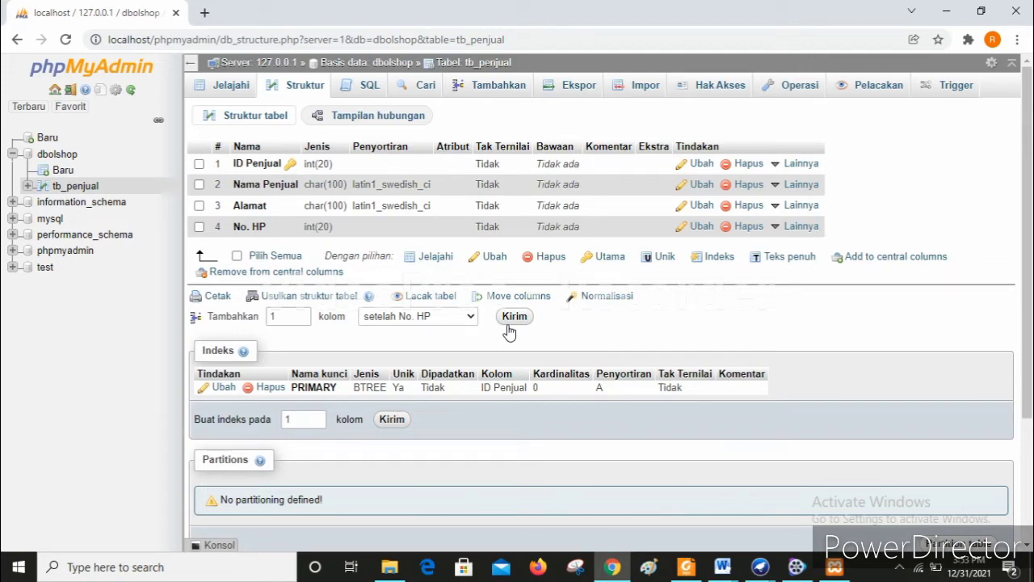
left_click(509, 327)
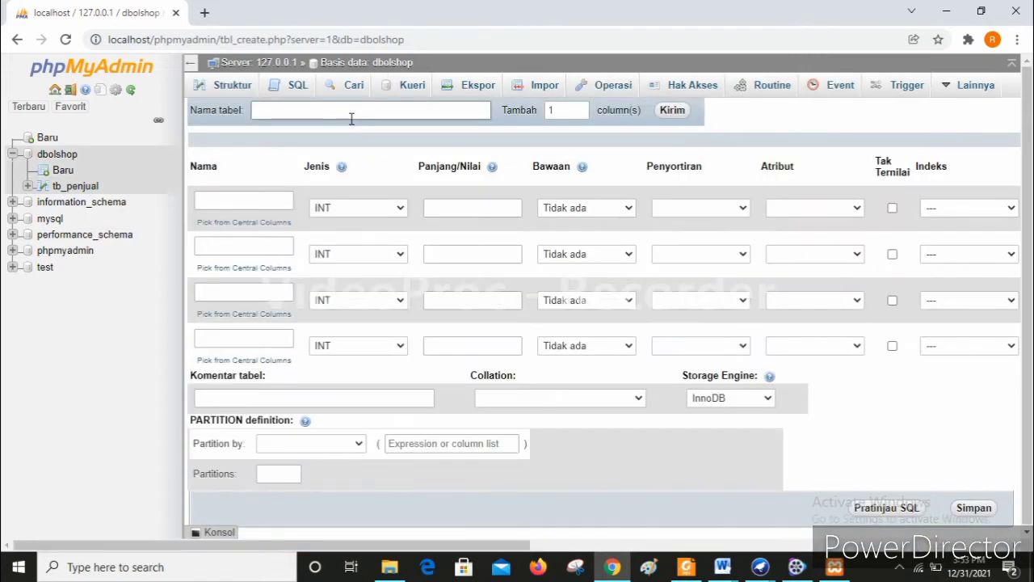
- Name the new table tb_produk with a first column ID Produk
left_click(351, 119)
type("tb_produk")
left_click(239, 198)
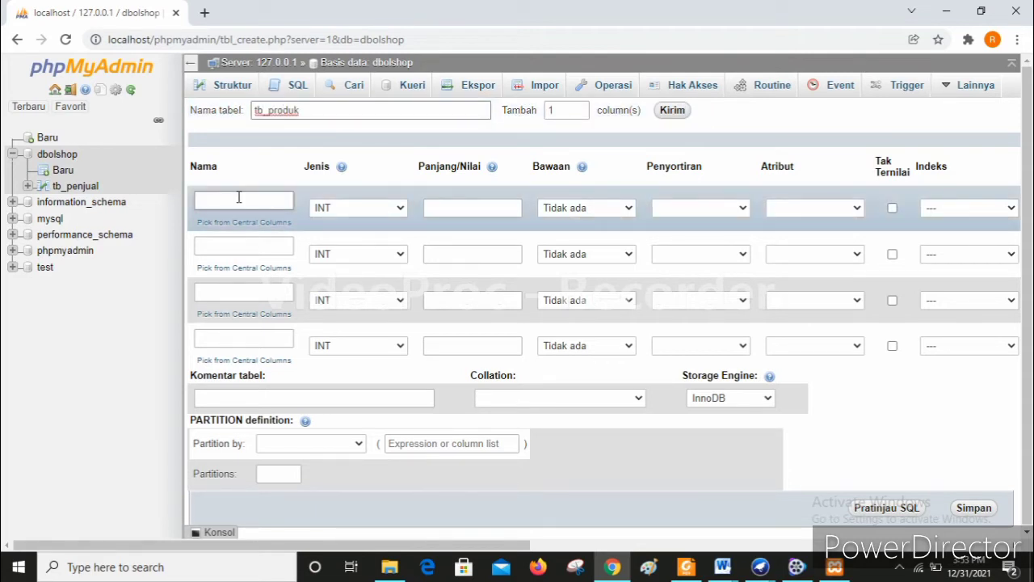
type("ID PRodu")
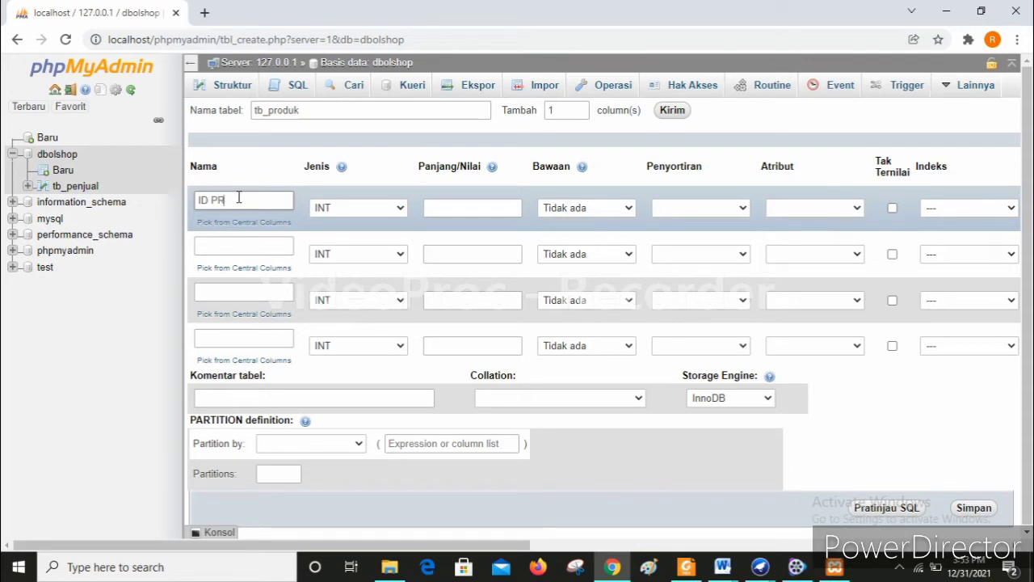
key("BackSpace")
type("roduk")
- Make ID Produk the PRIMARY key and name the second column Nama Produk
left_click(945, 208)
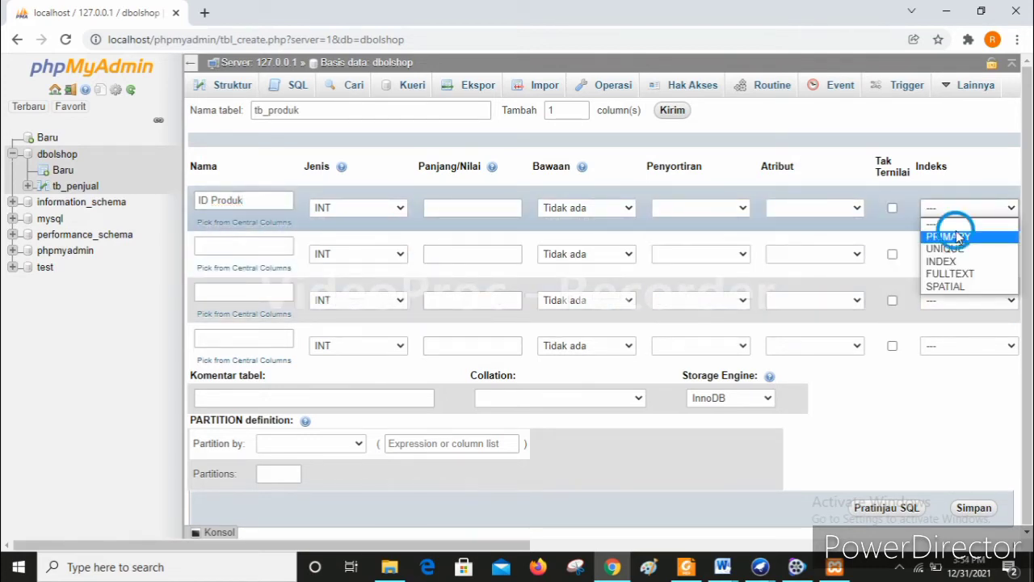
left_click(959, 236)
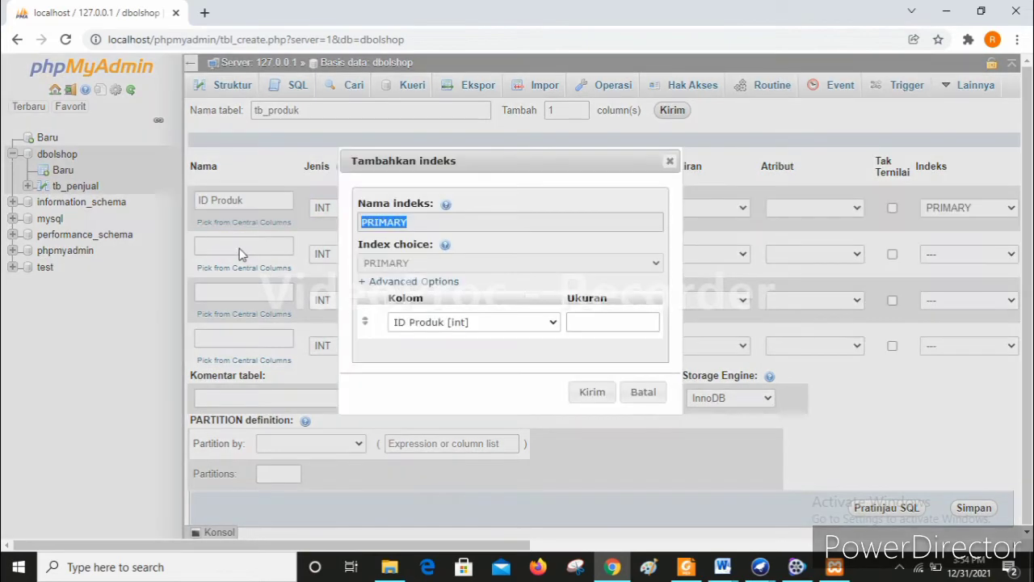
left_click(593, 392)
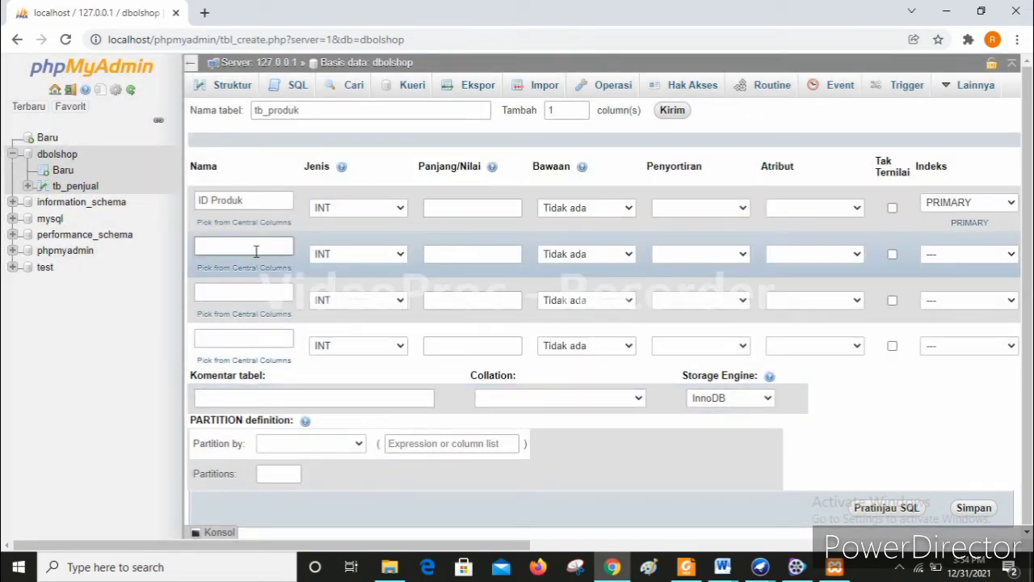
type("Nama Produk")
- Give ID Produk length 20 and Nama Produk length 100 with type CHAR
left_click(472, 208)
type("20")
left_click(470, 254)
type("100")
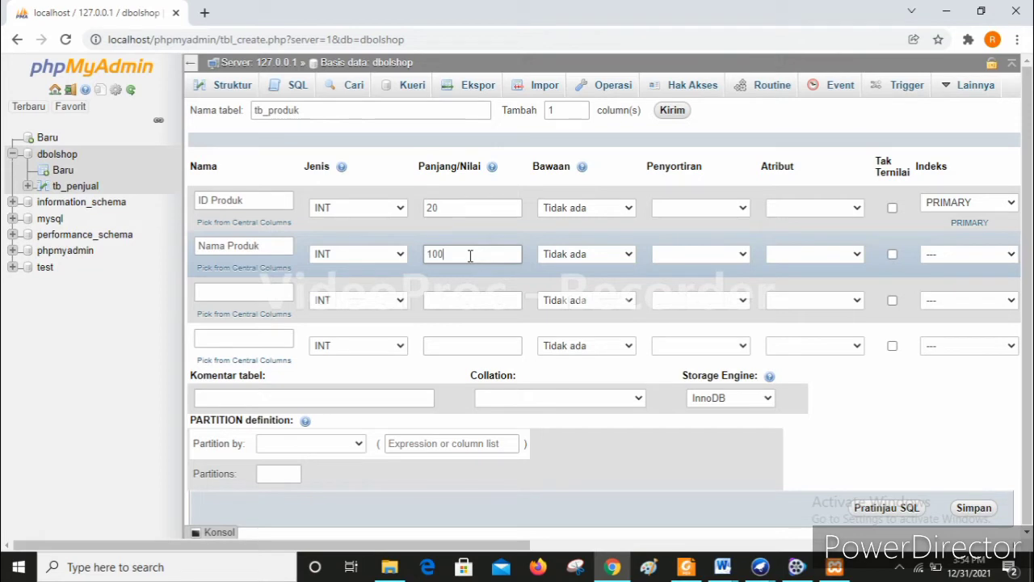
left_click(358, 254)
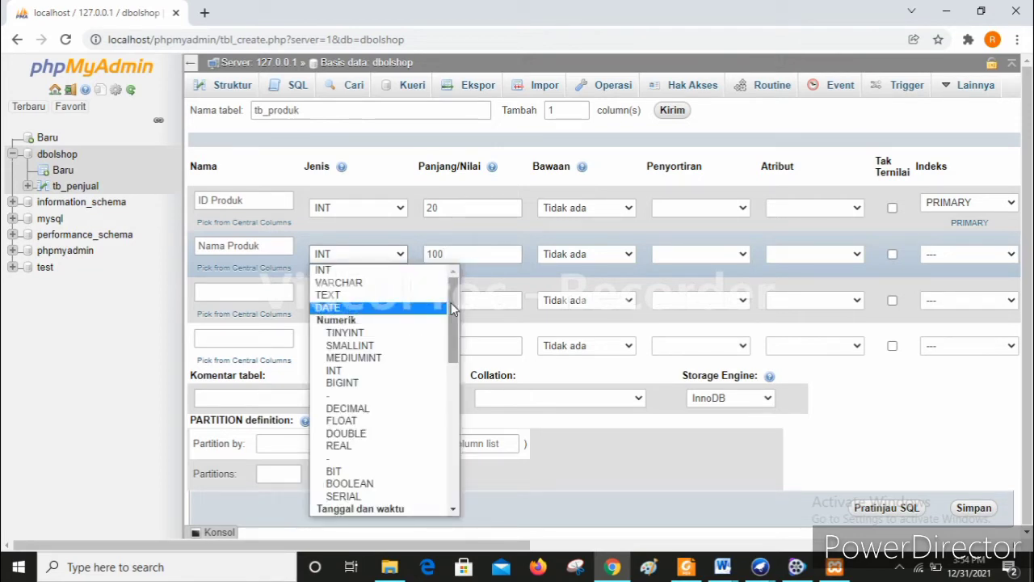
left_click(240, 293)
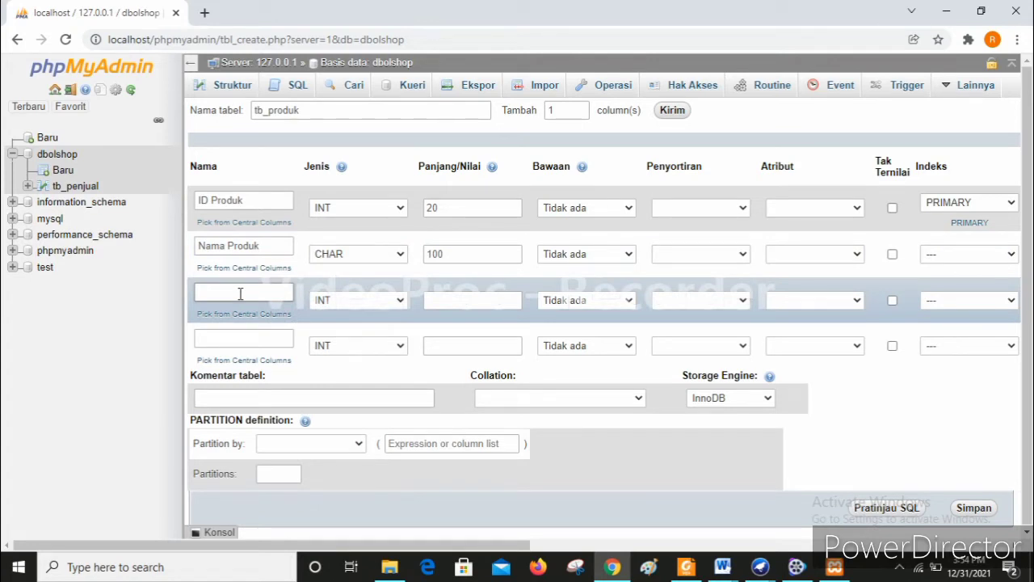
- Add columns Harga and Stok Produk, each with length 100
type("Harga")
left_click(444, 299)
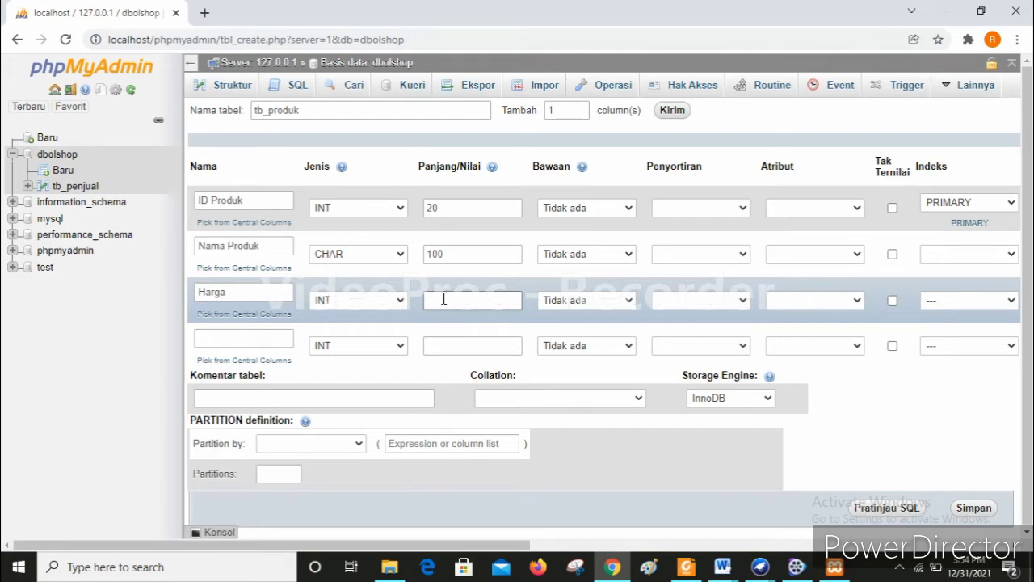
type("100")
left_click(269, 340)
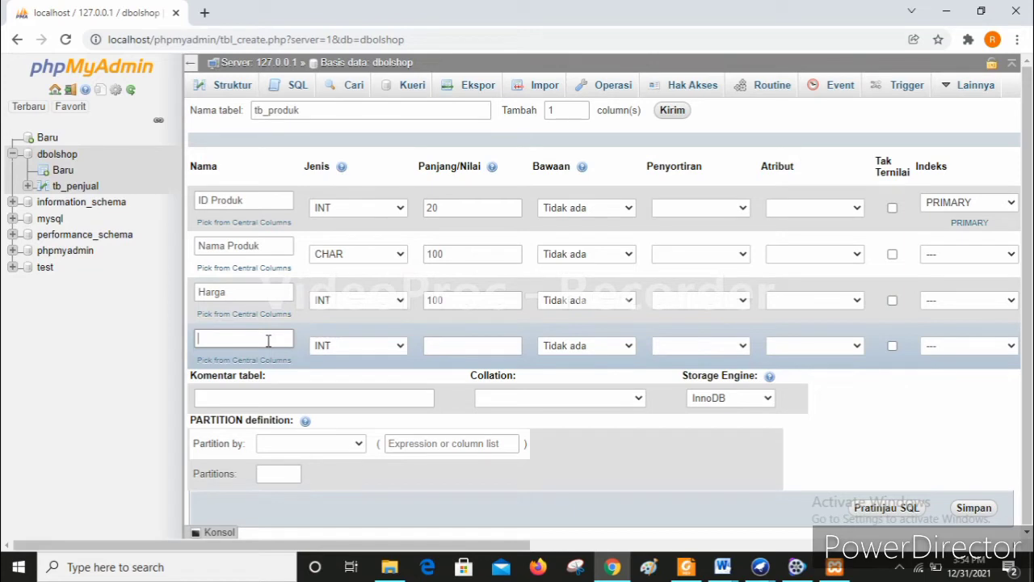
type("Stok Produk")
left_click(453, 348)
type("100")
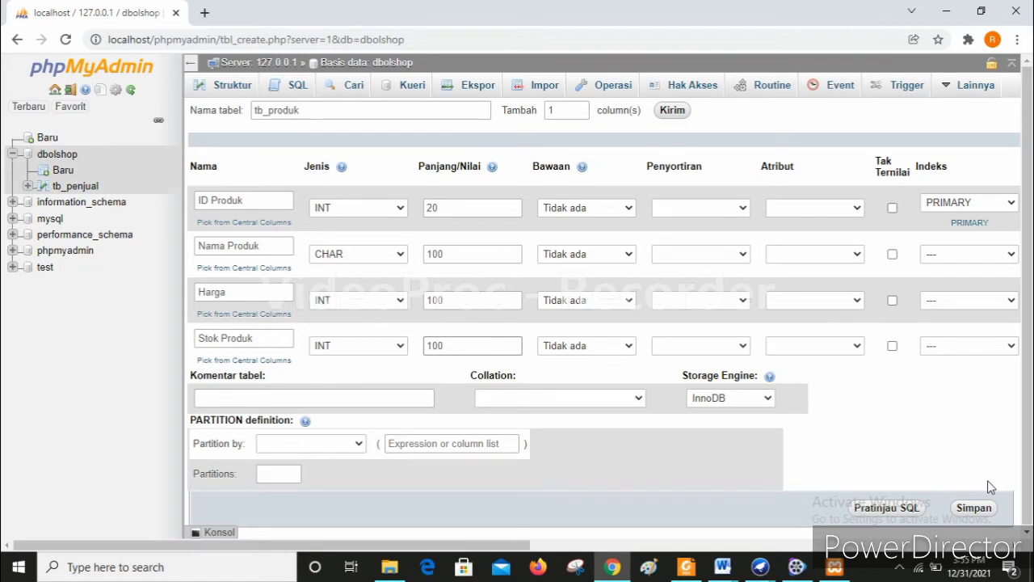
- Save tb_produk and review its structure in dbolshop
left_click(976, 509)
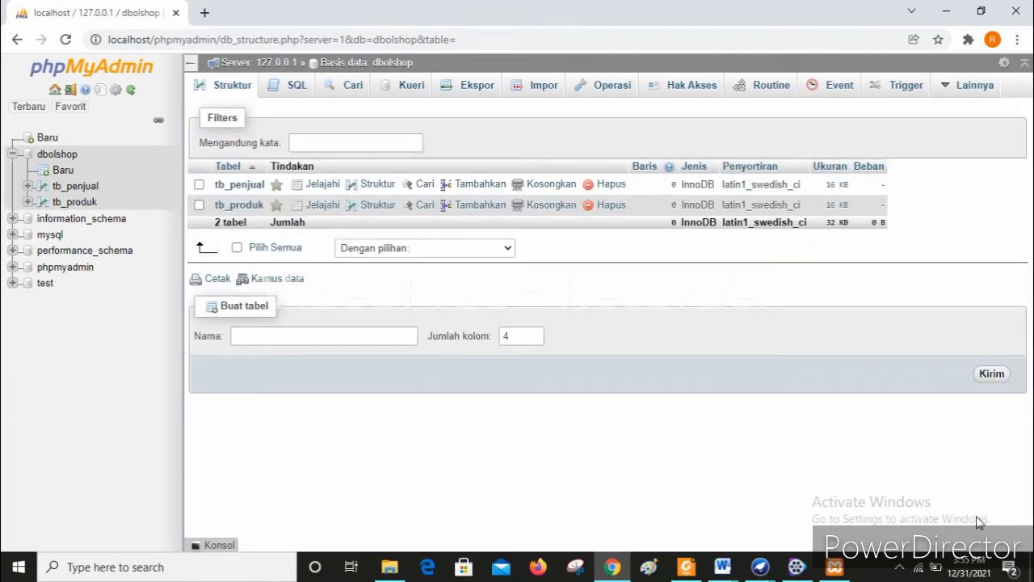
left_click(95, 202)
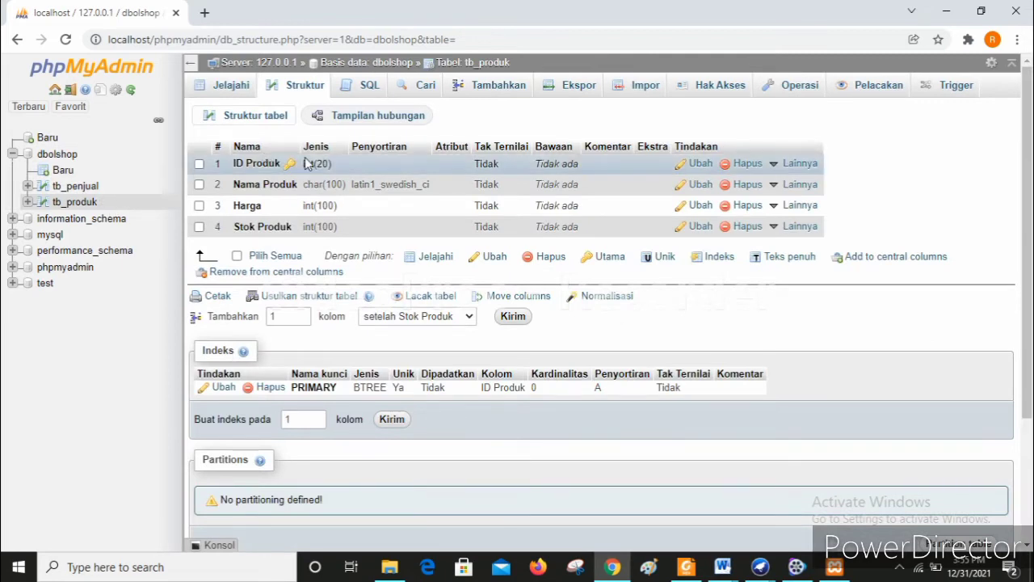
left_click(65, 171)
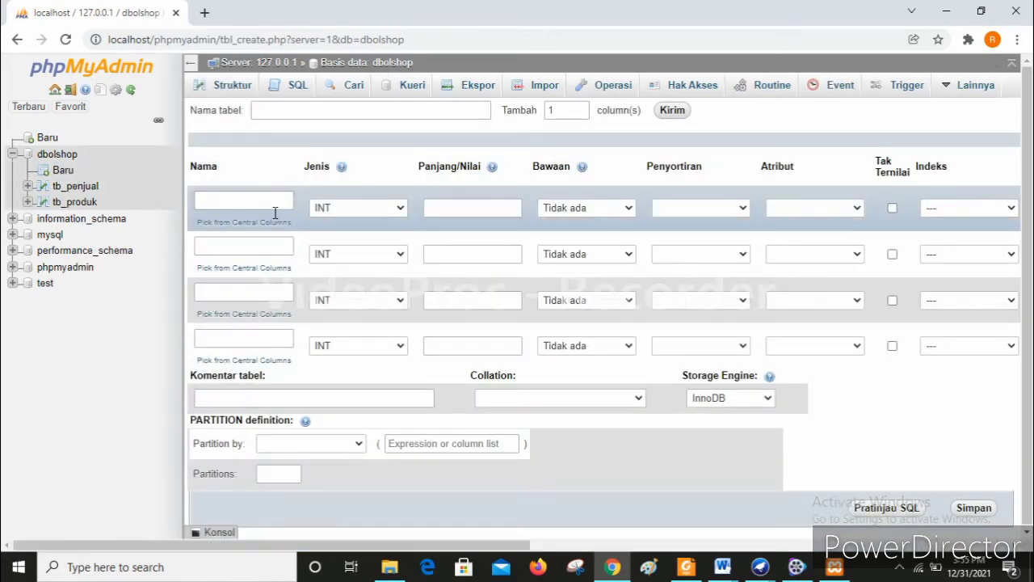
- Name the new table tb_pembeli with first column ID Pembeli set as PRIMARY
left_click(317, 110)
type("tb")
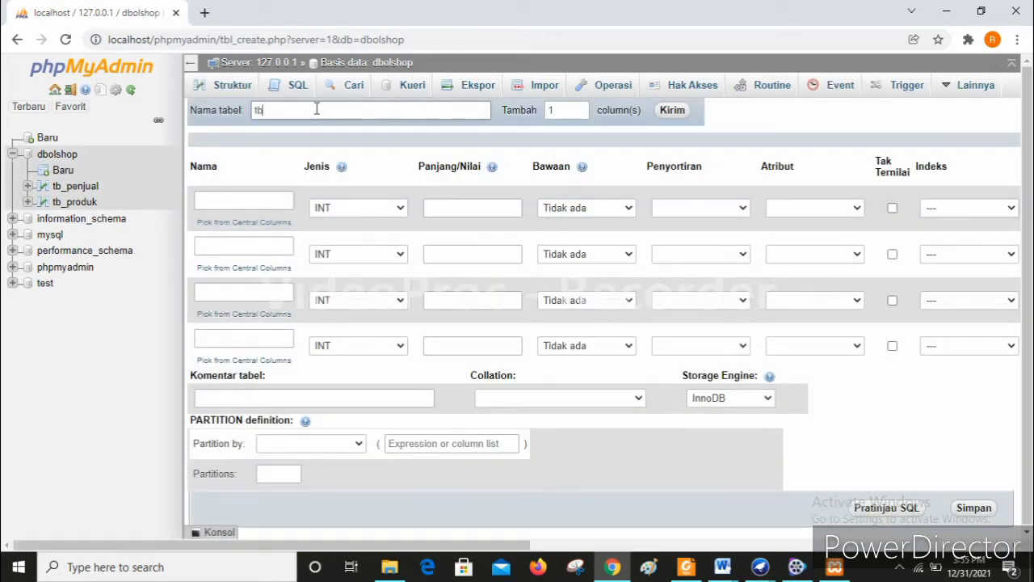
type("_pembeli")
left_click(267, 196)
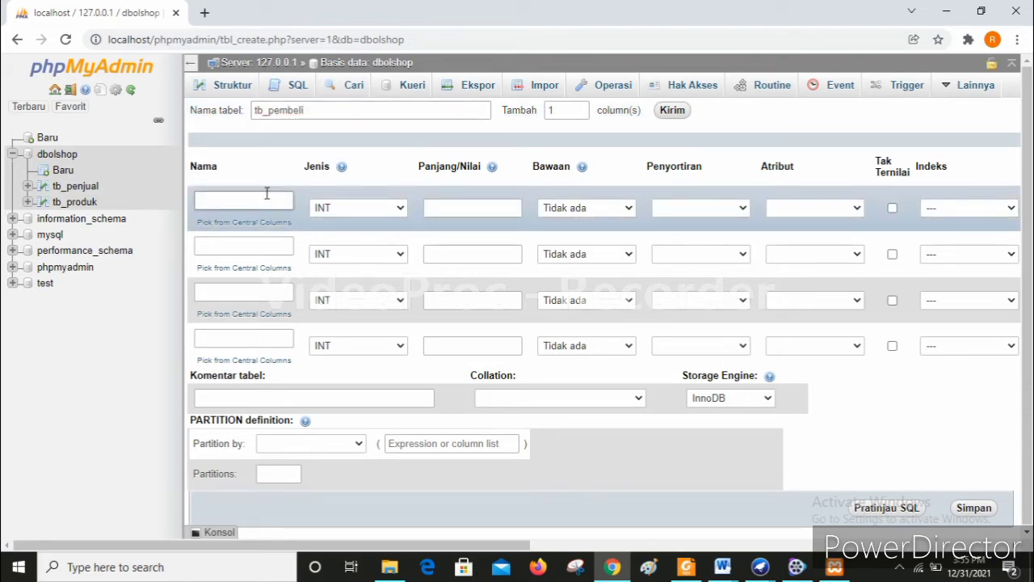
type("ID Pembeli")
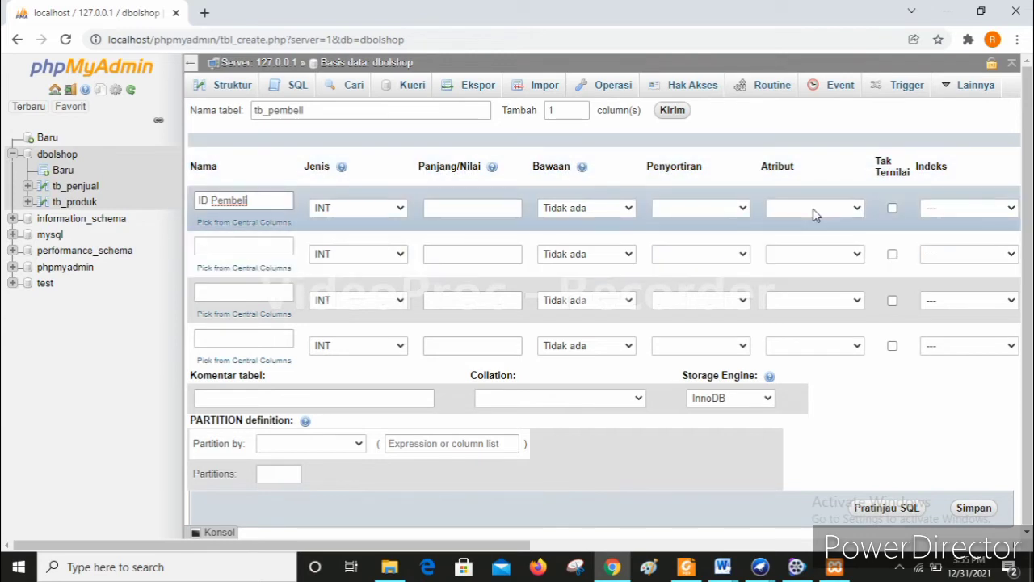
left_click(813, 209)
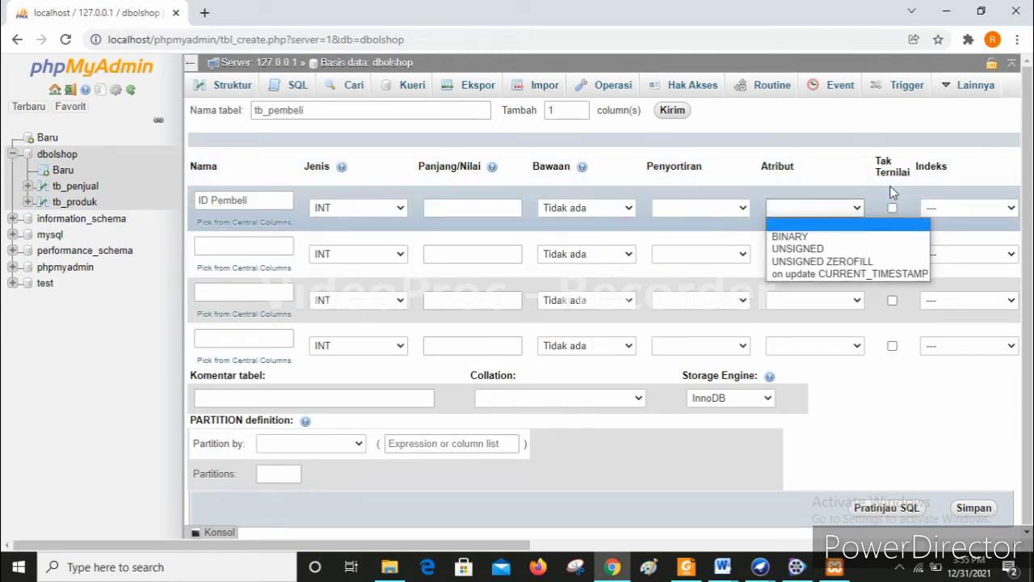
left_click(937, 209)
left_click(948, 236)
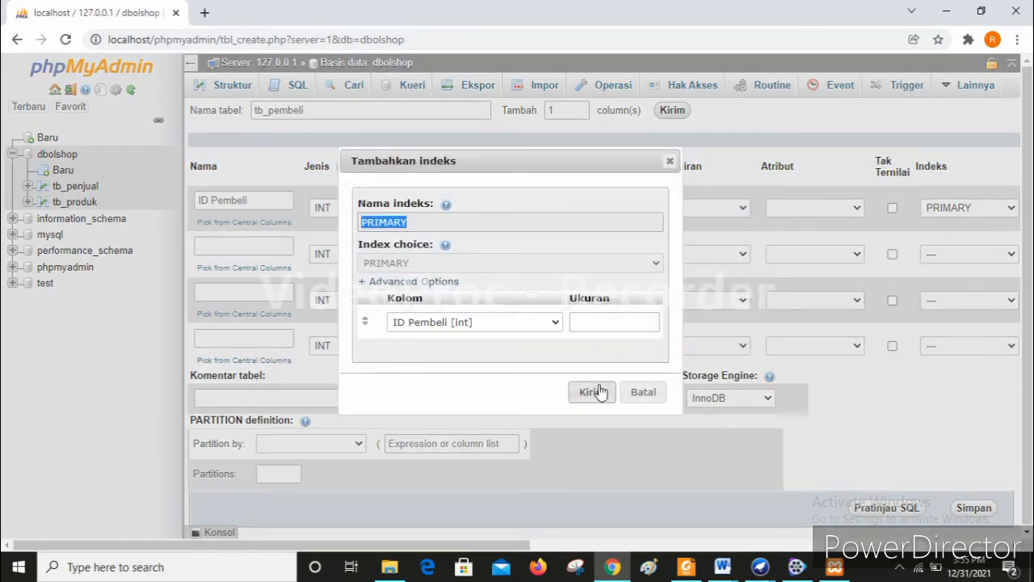
- Confirm ID Pembeli as PRIMARY with length 20 and add a Nama Pembeli column of type CHAR
left_click(595, 392)
left_click(443, 207)
type("20")
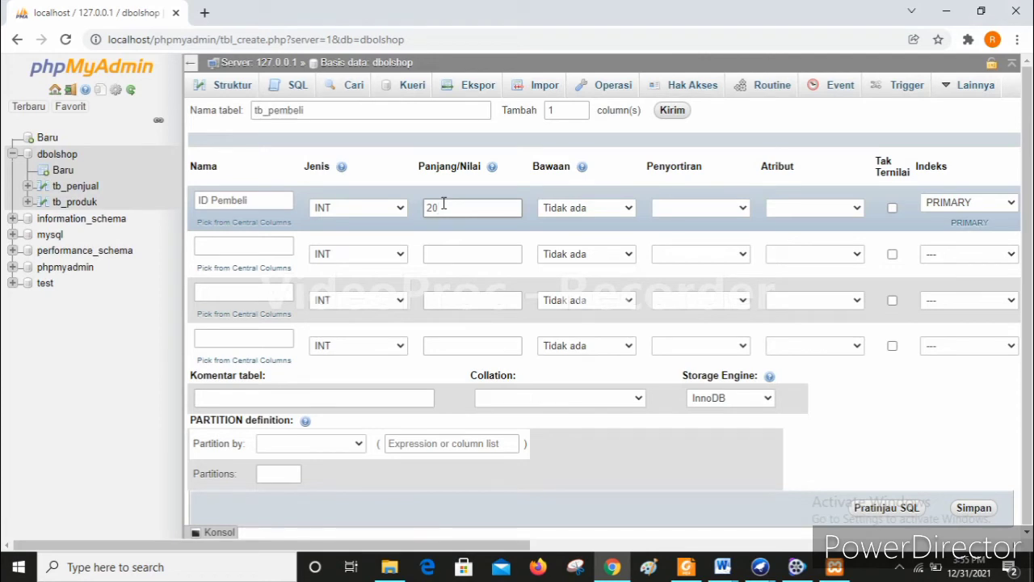
left_click(222, 242)
type("N")
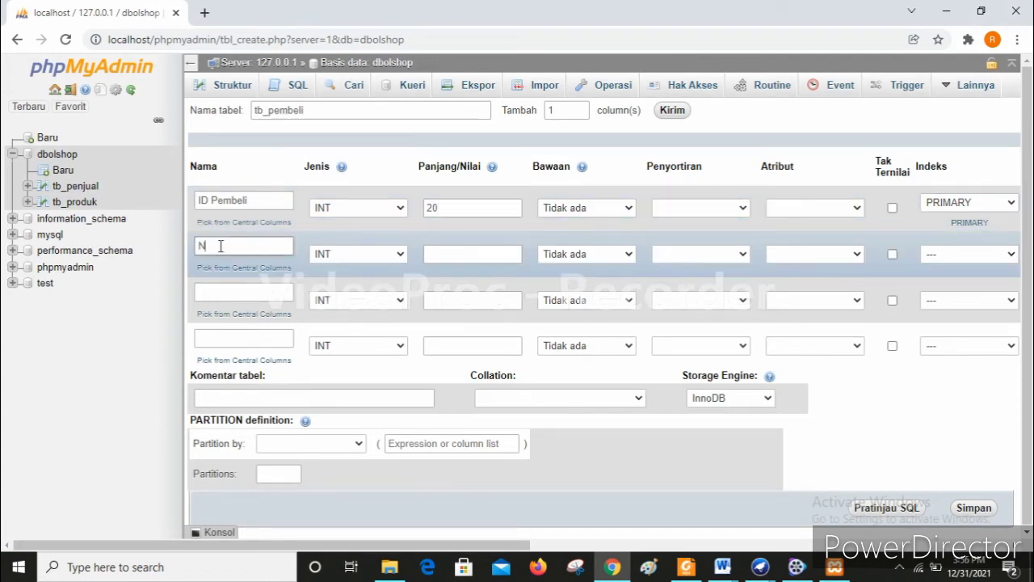
type("ama Pembeli")
left_click(344, 255)
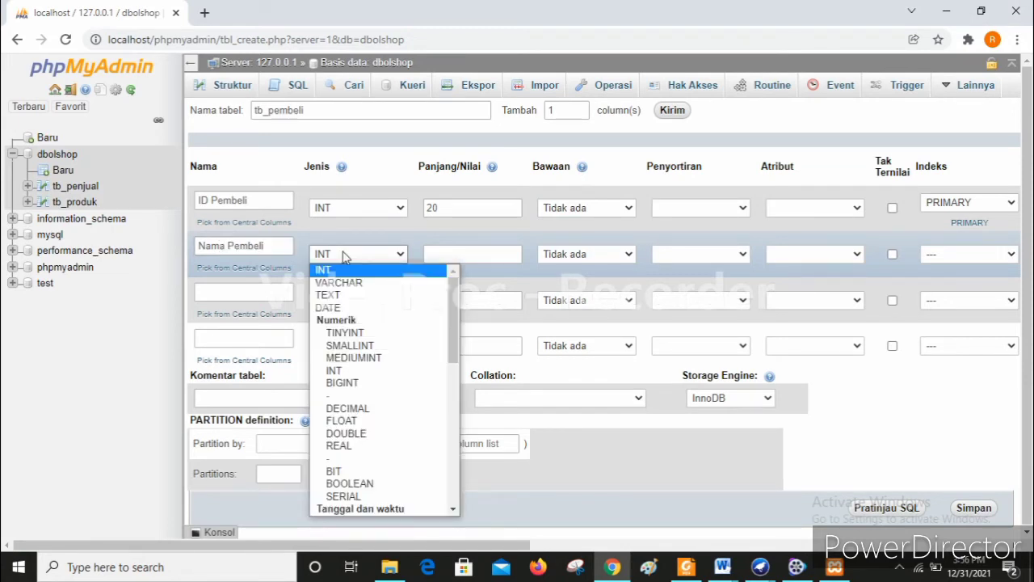
scroll(374, 460, "down", 3)
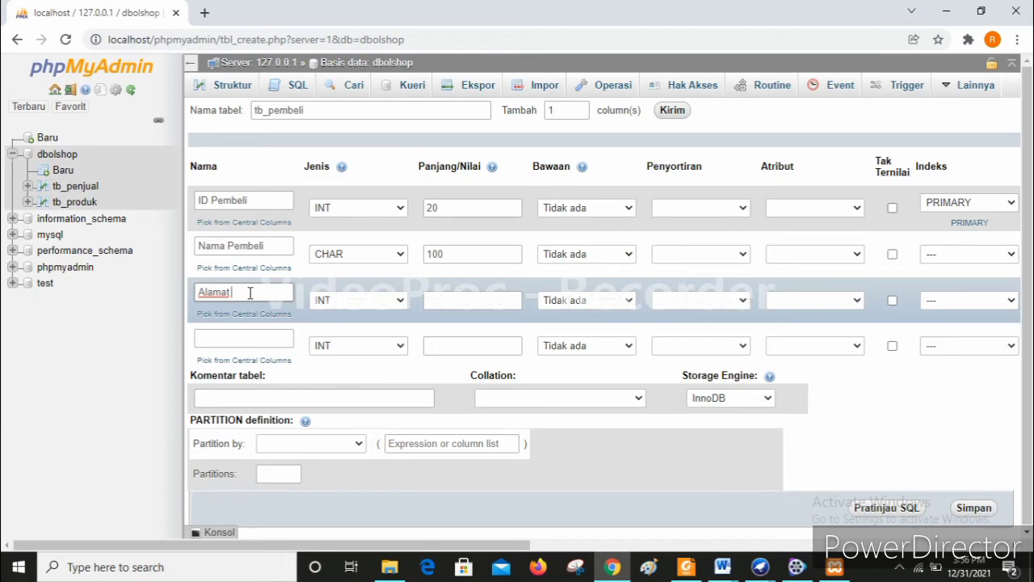
- Give the Alamat column length 100 and type CHAR
left_click(450, 299)
type("100")
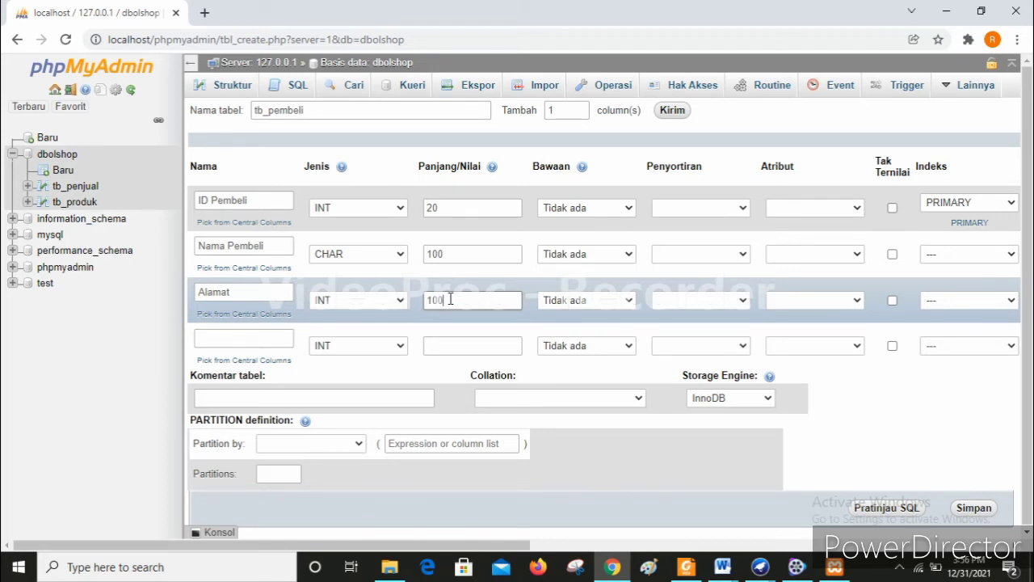
left_click(392, 300)
left_click(399, 223)
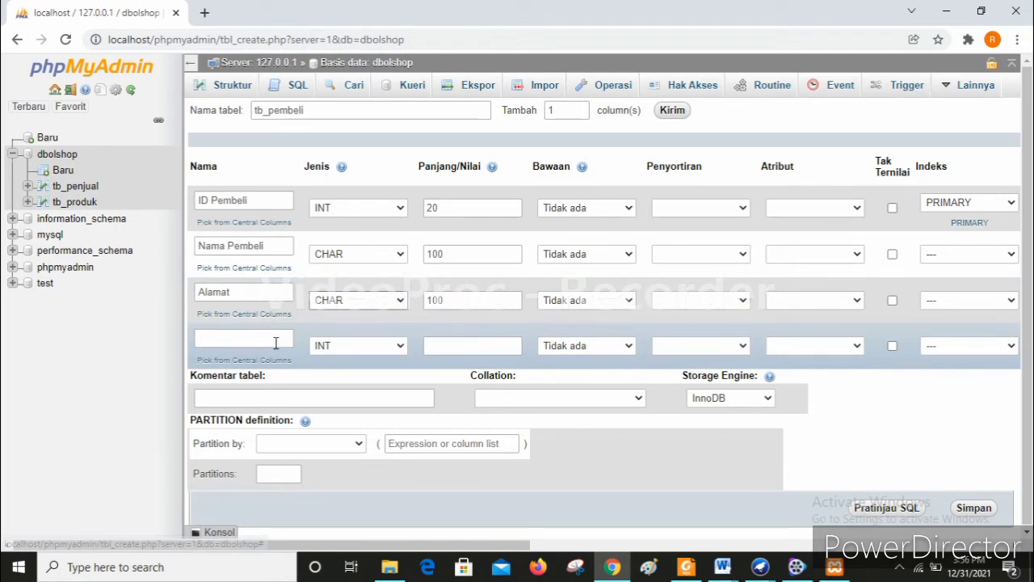
- Add a fourth column No. Hp with length 20 and save tb_pembeli
left_click(276, 343)
type("No. H")
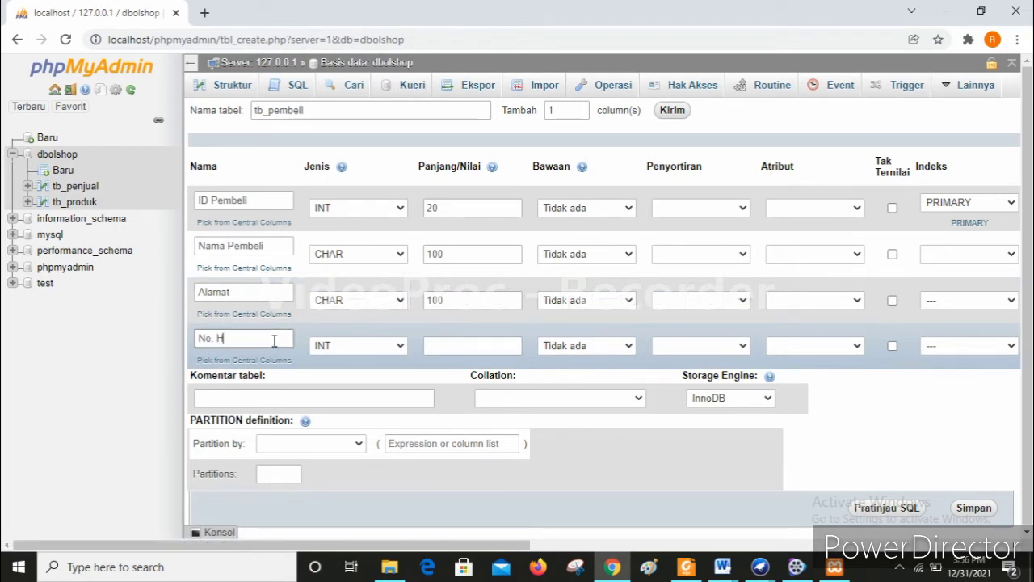
type("p")
left_click(436, 348)
type("20")
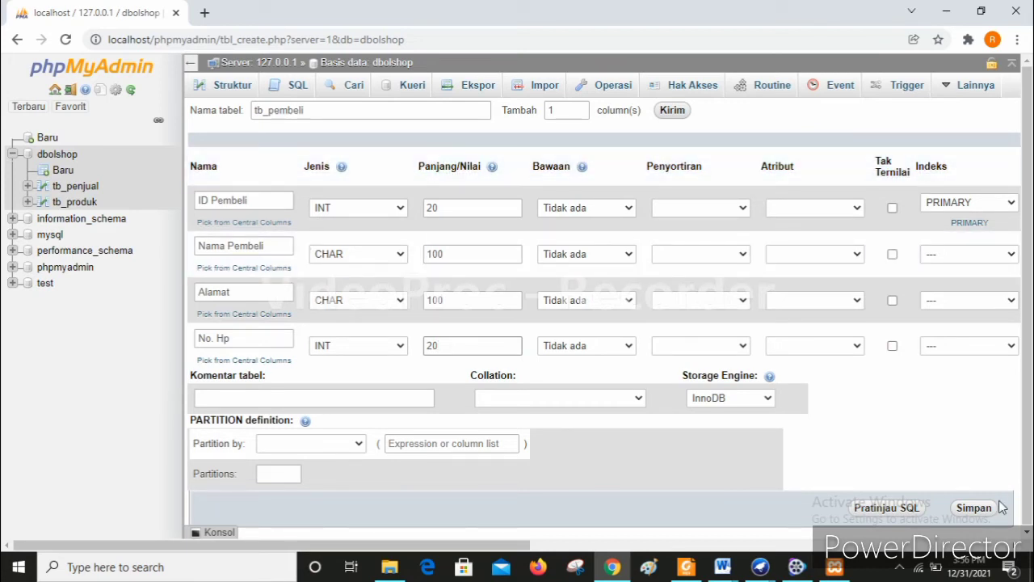
left_click(974, 508)
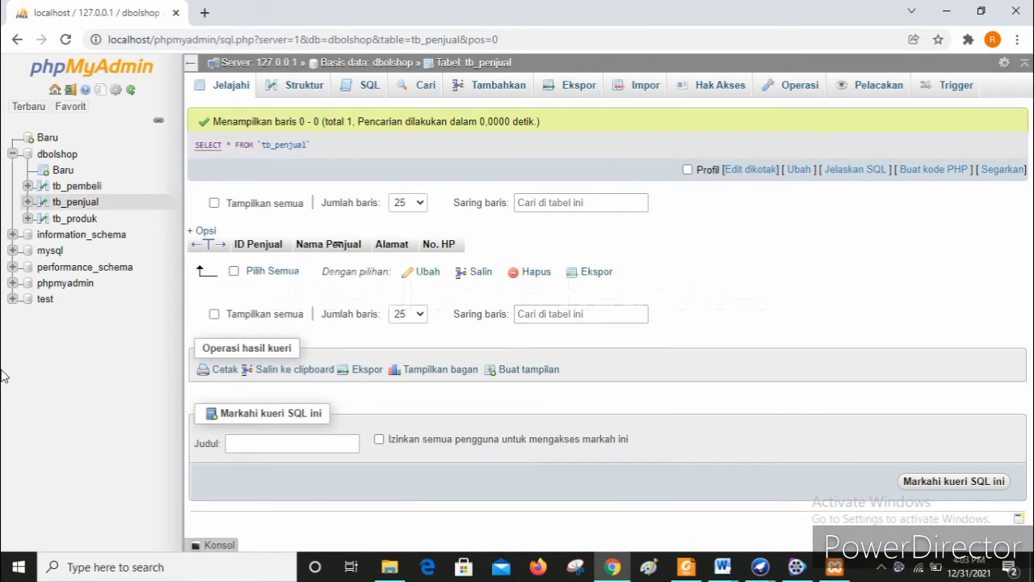
- Open the insert-row form for the tb_penjual table
left_click(79, 209)
left_click(498, 87)
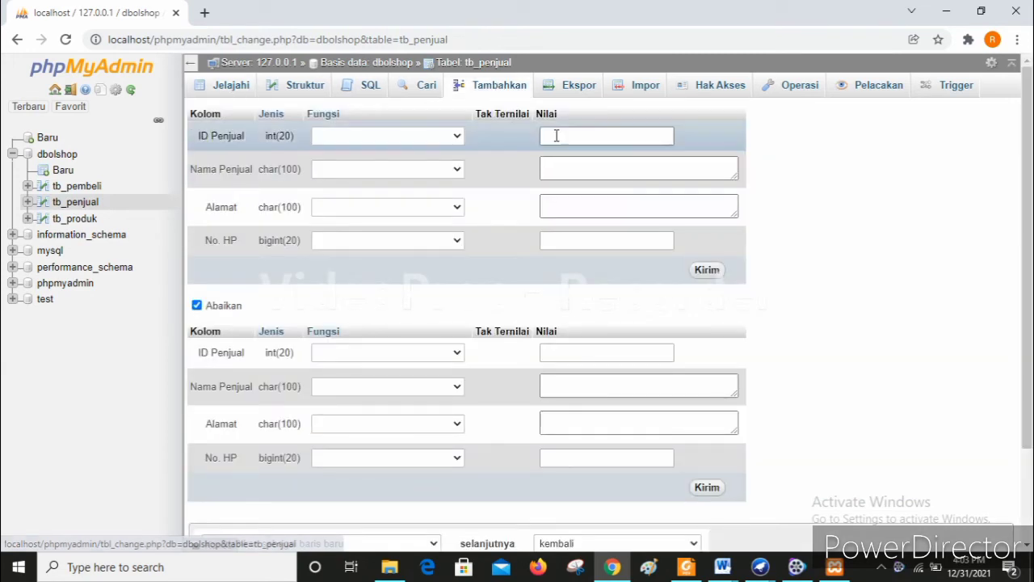
- Enter the seller's ID, name and street address in the tb_penjual insert form
left_click(557, 136)
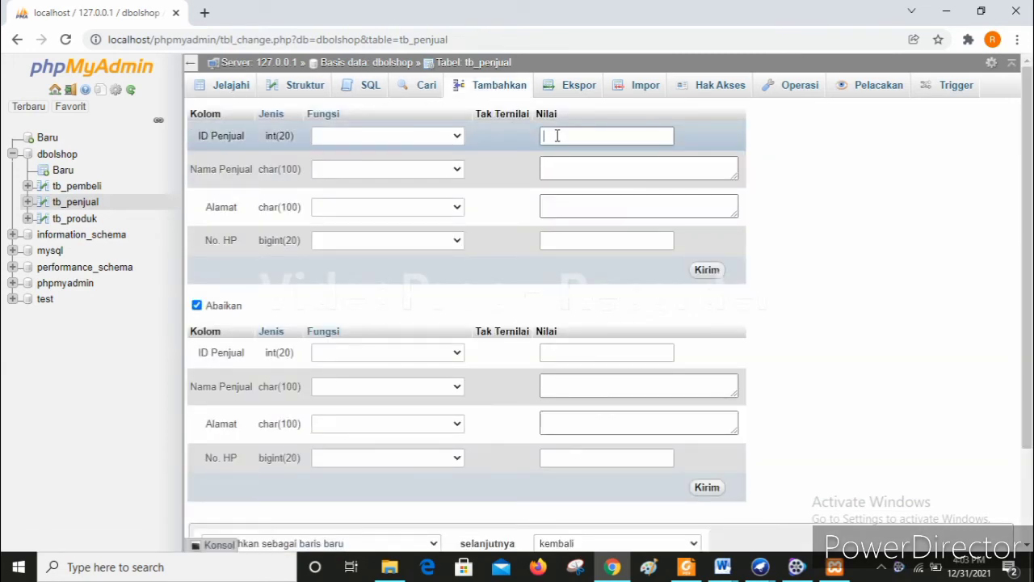
type("1234")
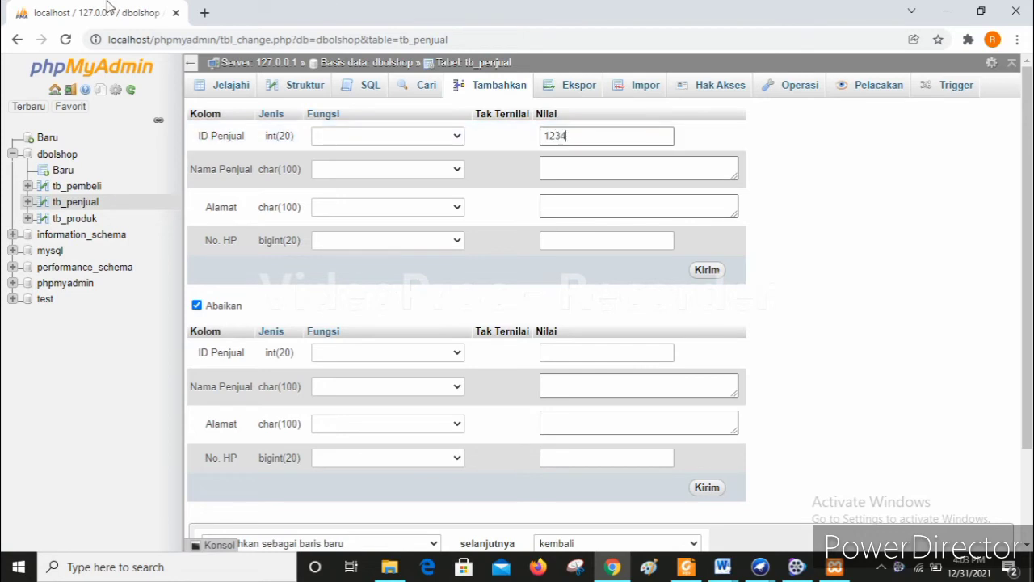
type("567891")
left_click(609, 177)
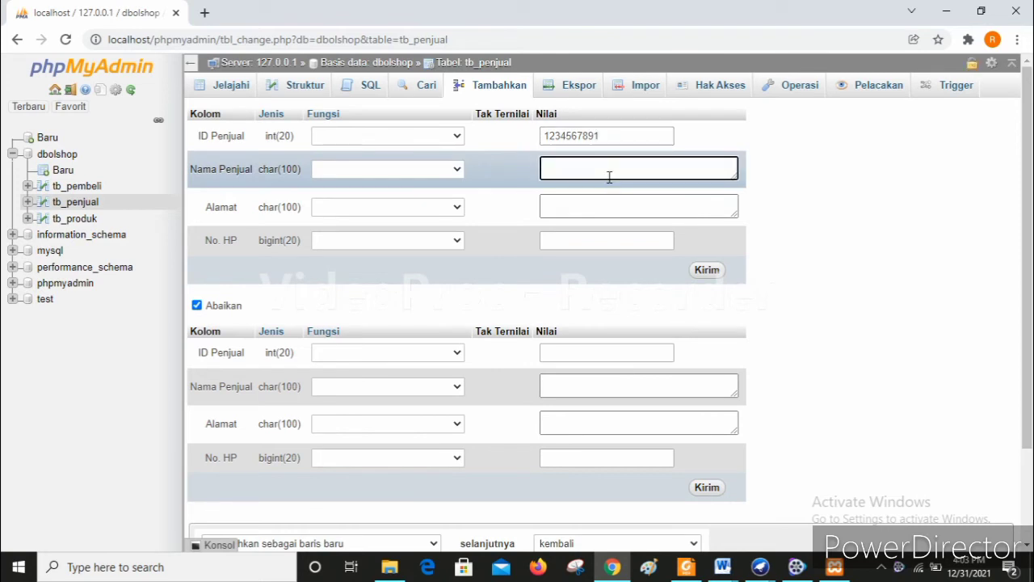
type("Rizki")
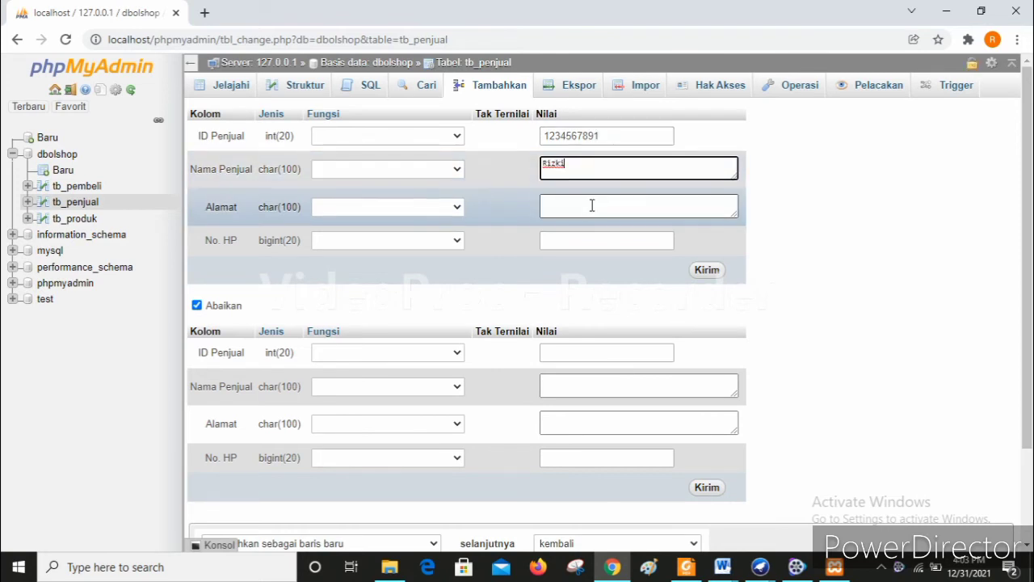
left_click(592, 205)
type("Jalan Ray")
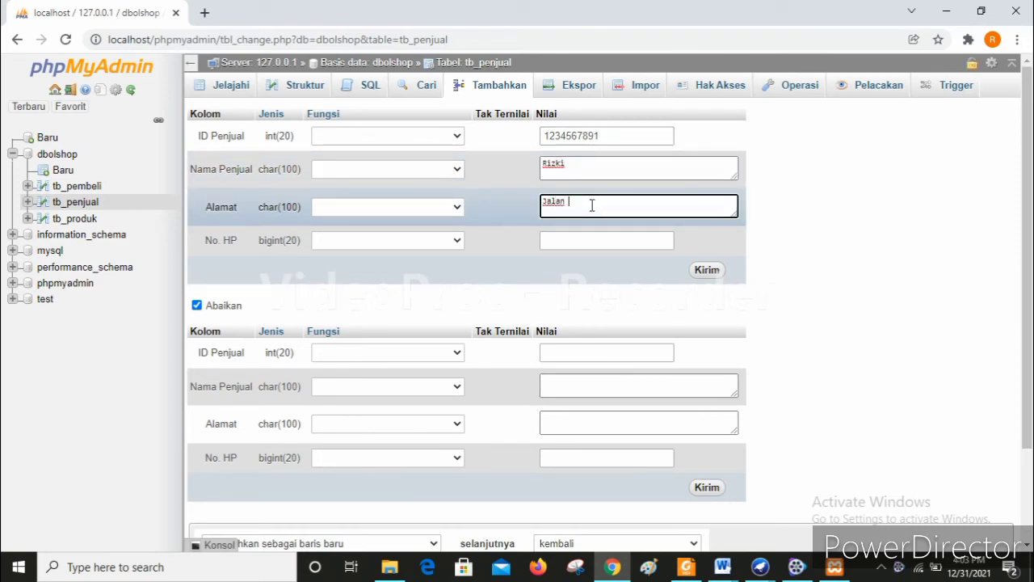
key("BackSpace")
key("BackSpace")
type(".A")
key("BackSpace")
key("BackSpace")
type("E Marta")
type("ata")
- Add the seller's phone number, save the row, and browse tb_penjual's stored rows
left_click(593, 240)
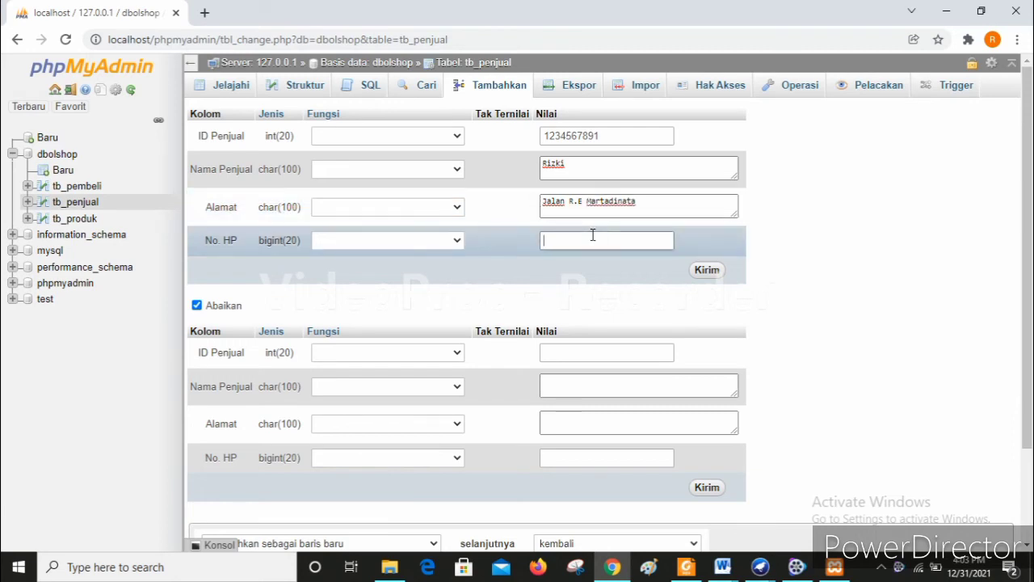
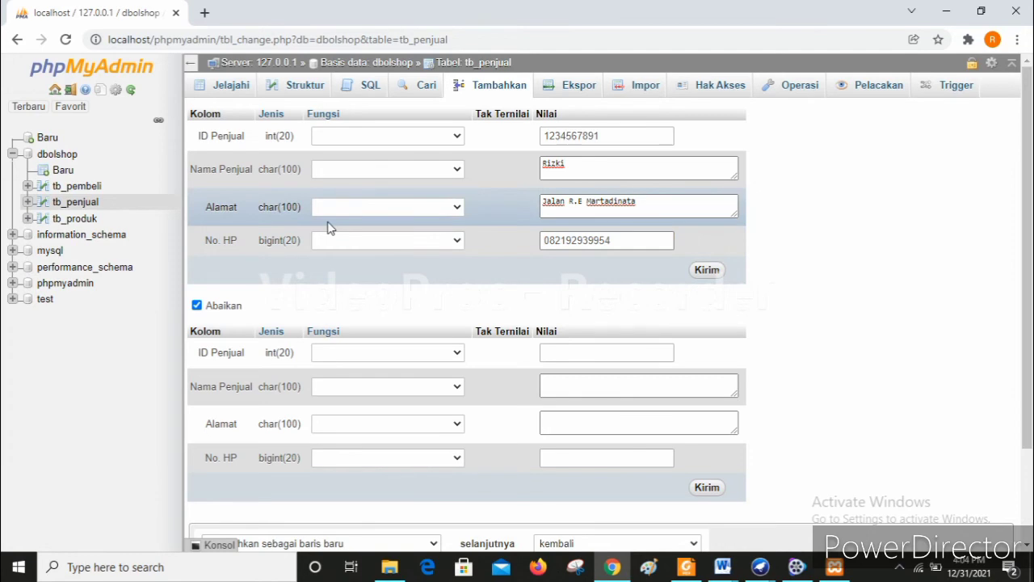
key("Return")
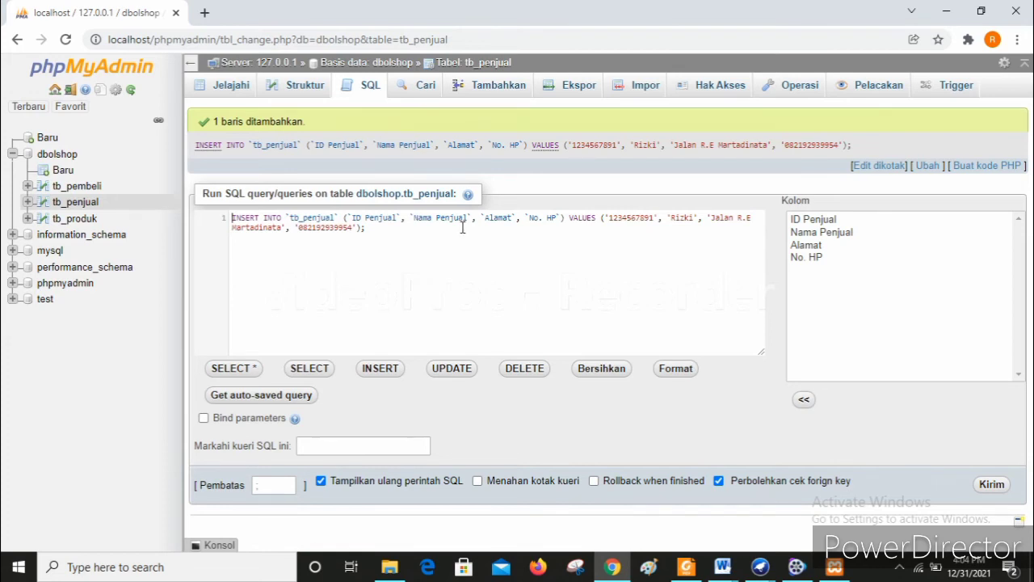
left_click(212, 92)
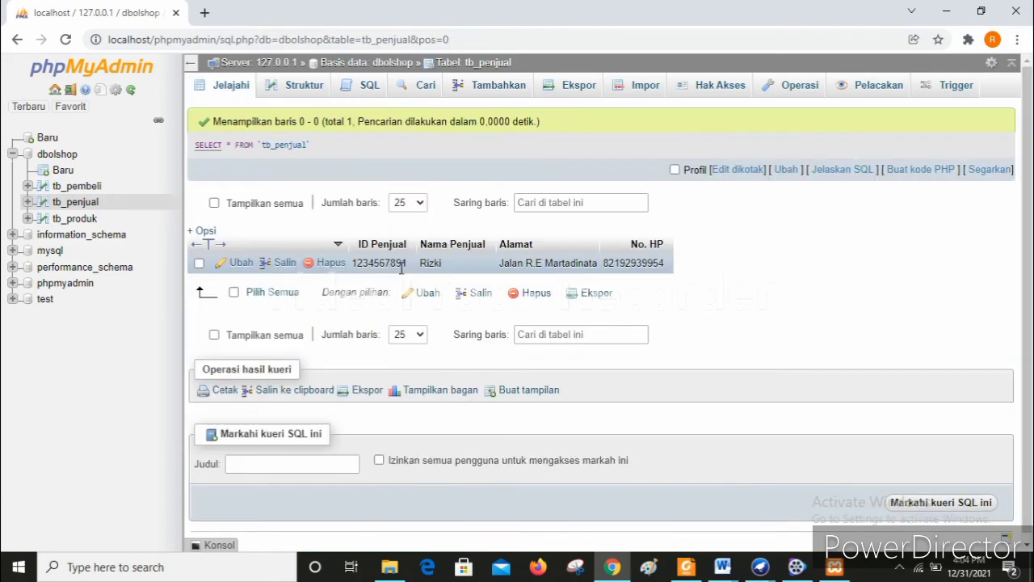
- Insert product 432765876 'Handbody Scarlett' into tb_produk with price 65000 and stock 30
left_click(74, 218)
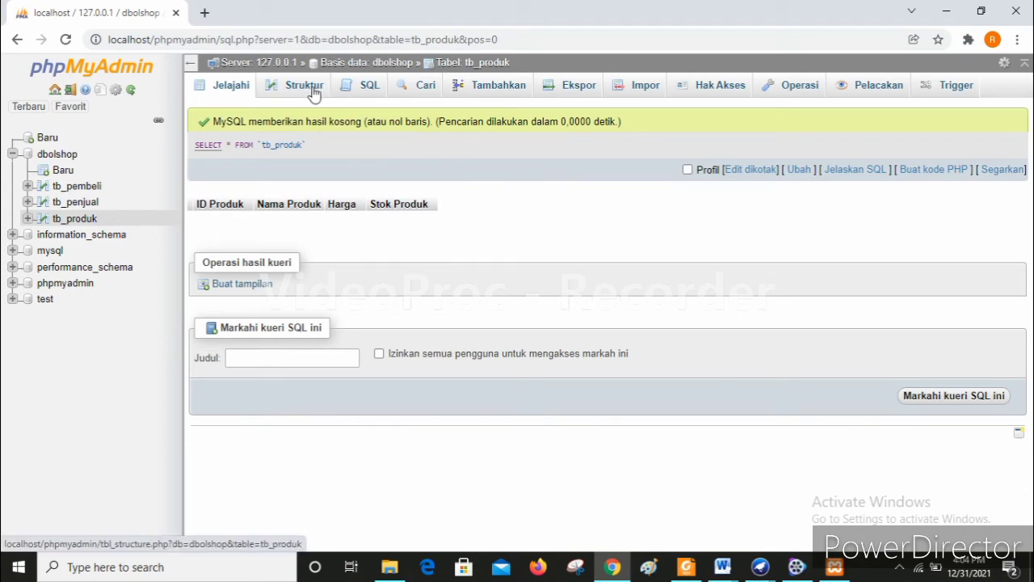
left_click(499, 85)
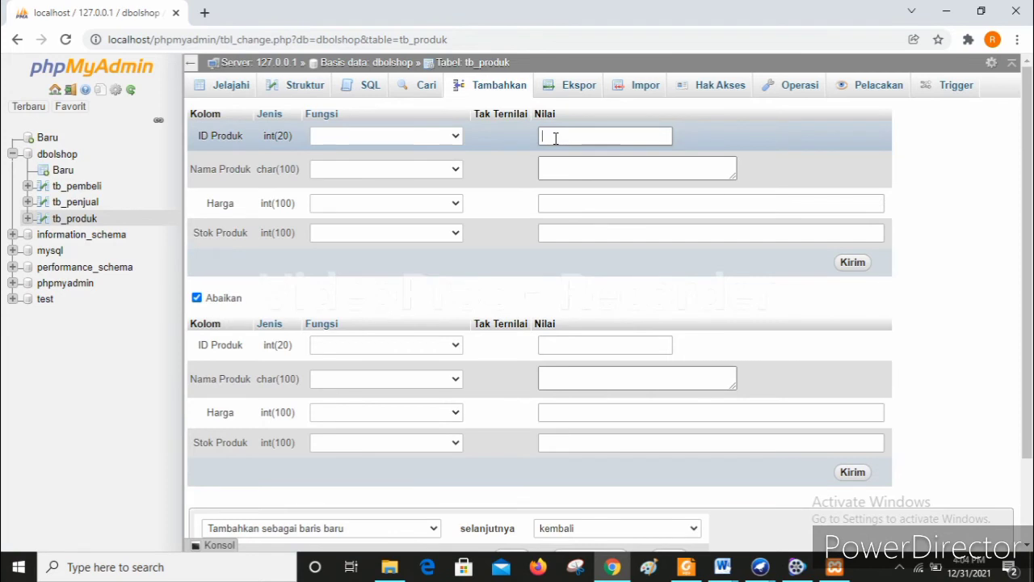
type("4")
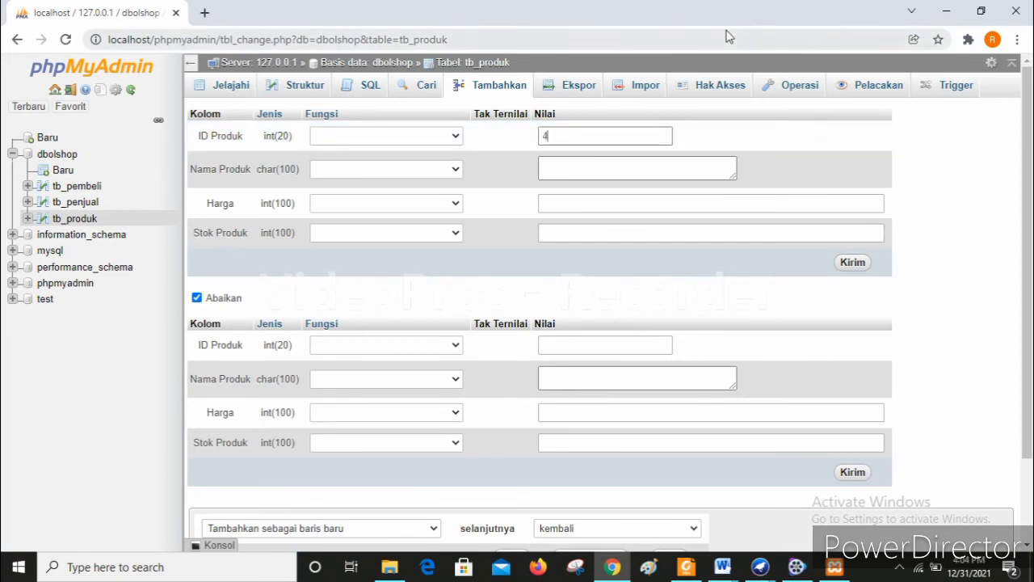
type("32765876")
left_click(674, 167)
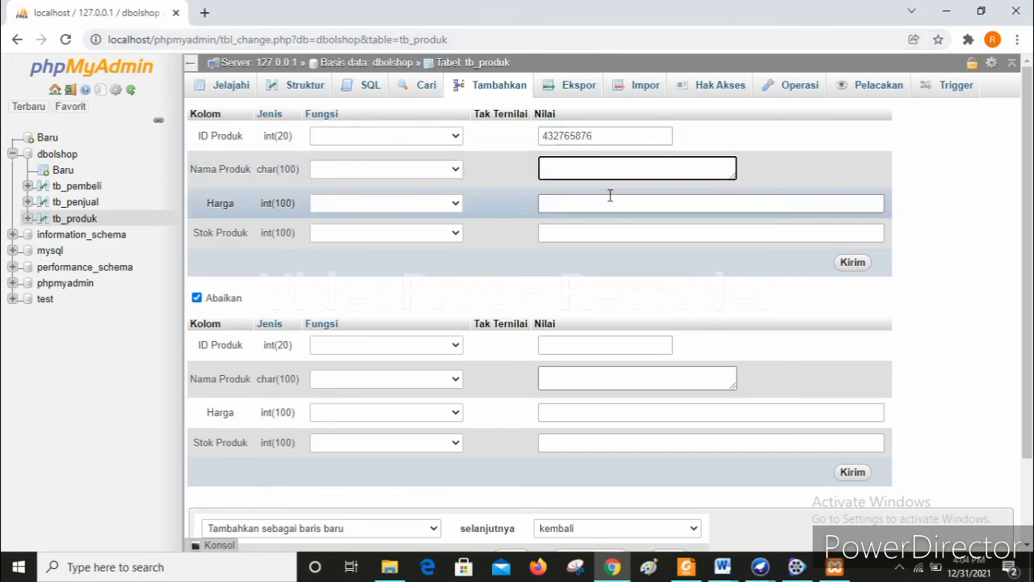
type("Handb")
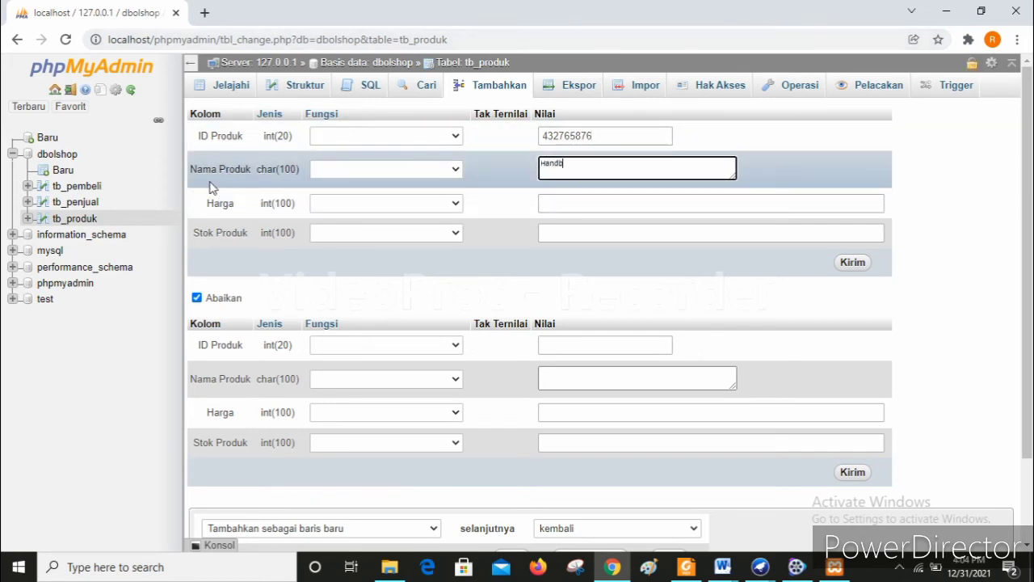
type("ody Scarlett")
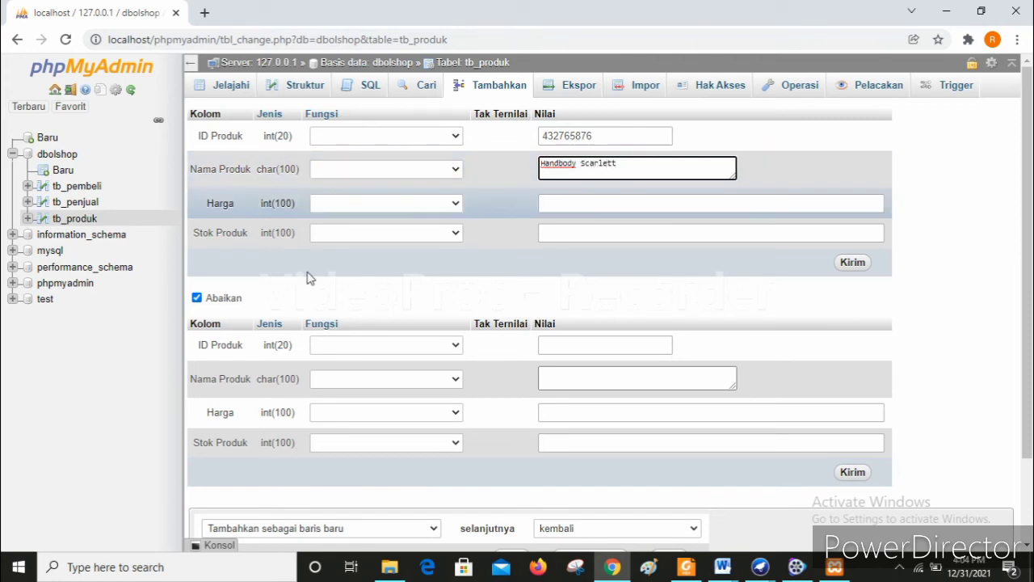
left_click(672, 203)
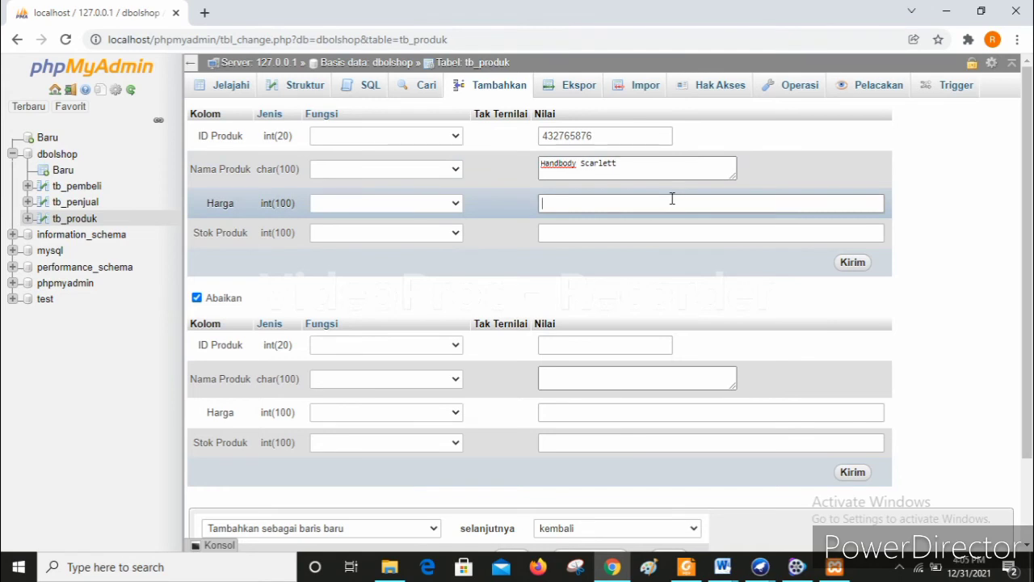
type("65000")
left_click(642, 234)
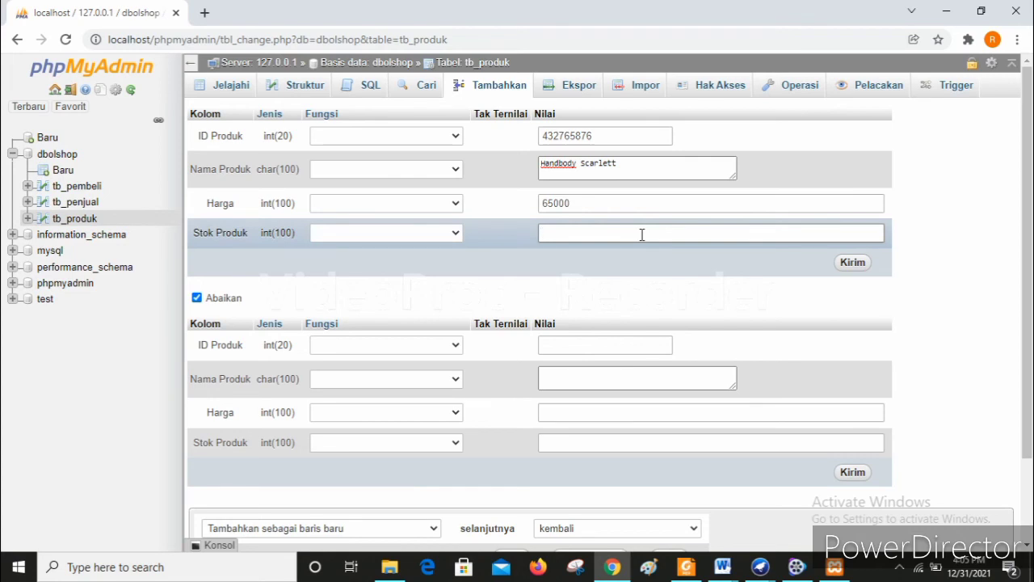
type("30")
left_click(849, 264)
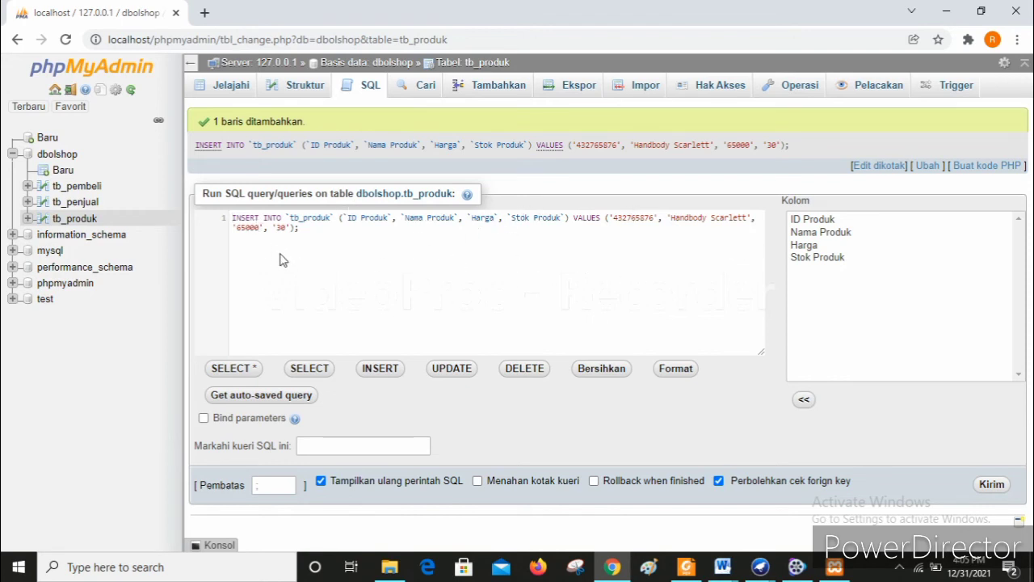
- Browse tb_produk's rows, then open the insert-row form for tb_pembeli
left_click(213, 85)
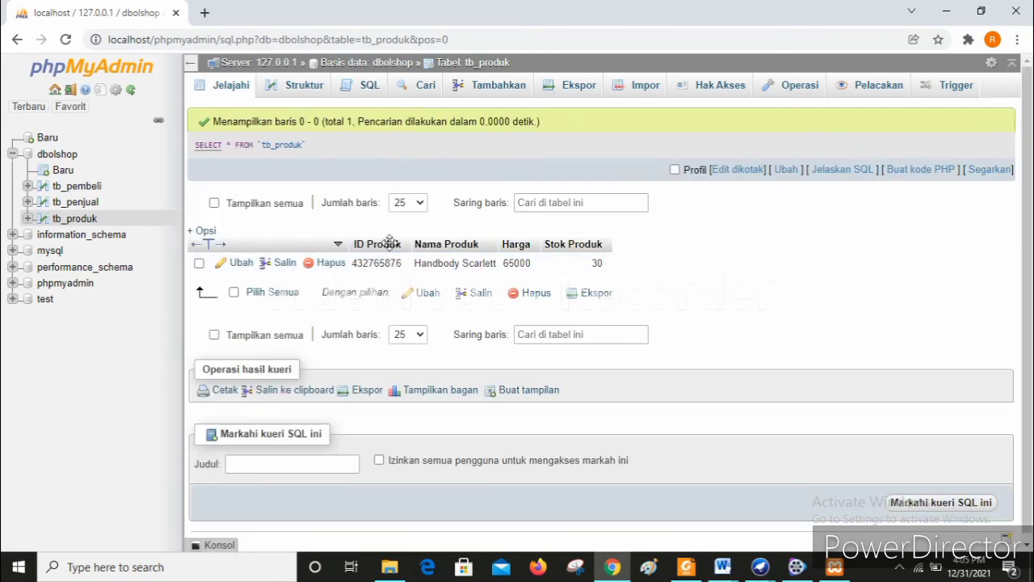
left_click(61, 188)
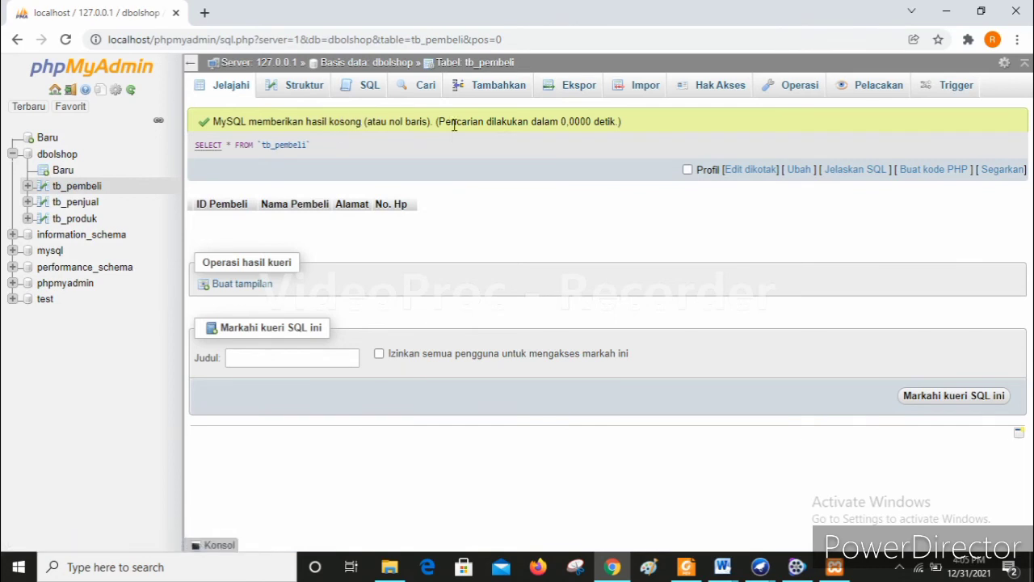
left_click(477, 95)
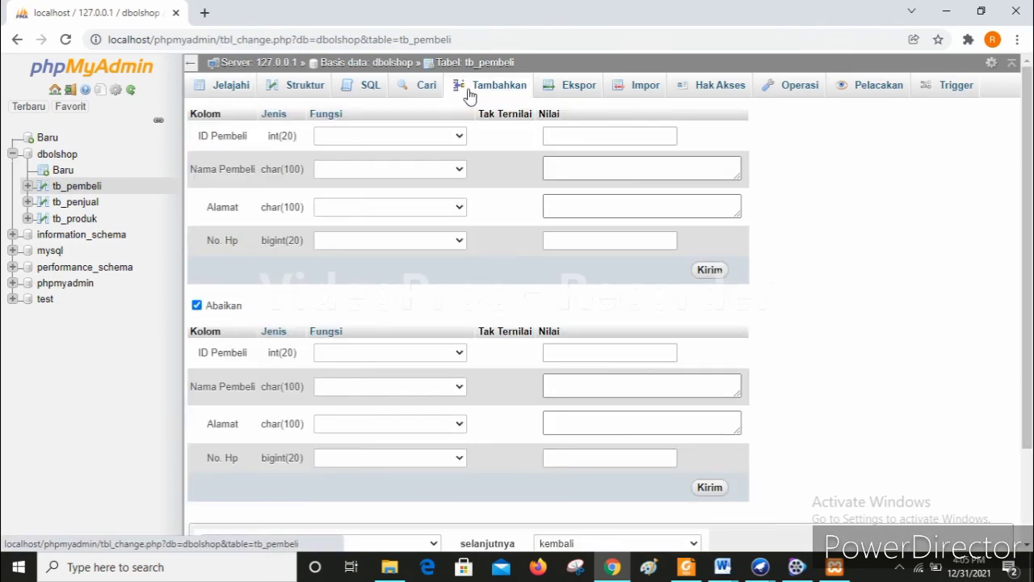
- Insert a tb_pembeli row with the buyer's ID, full name, street address and phone number
left_click(568, 135)
type("987123")
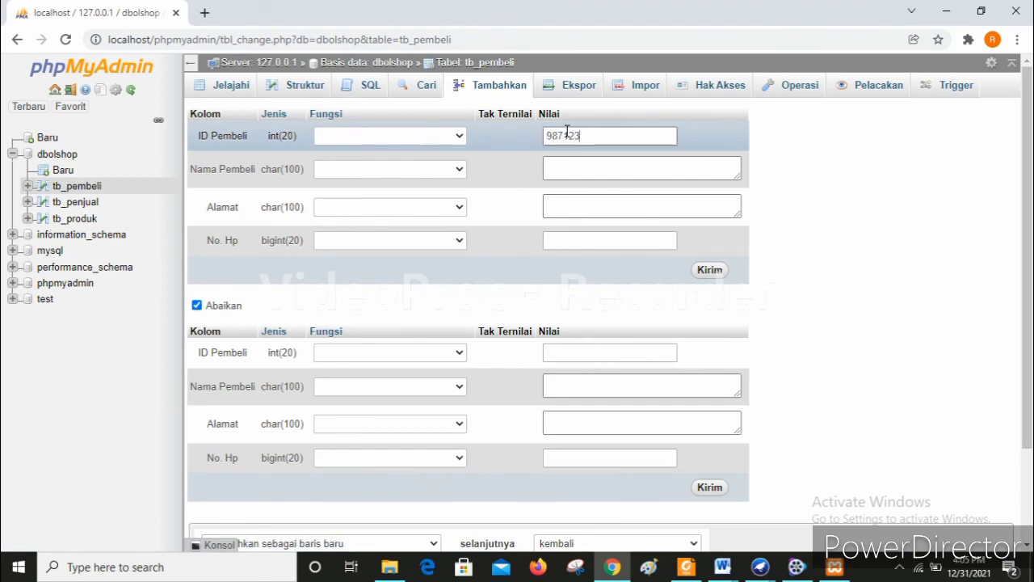
type("654")
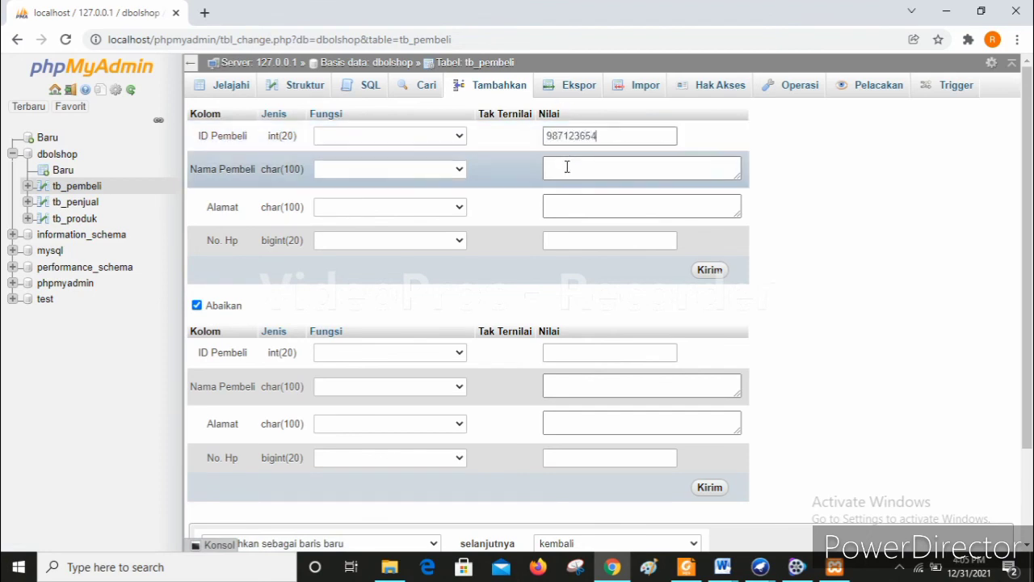
left_click(566, 168)
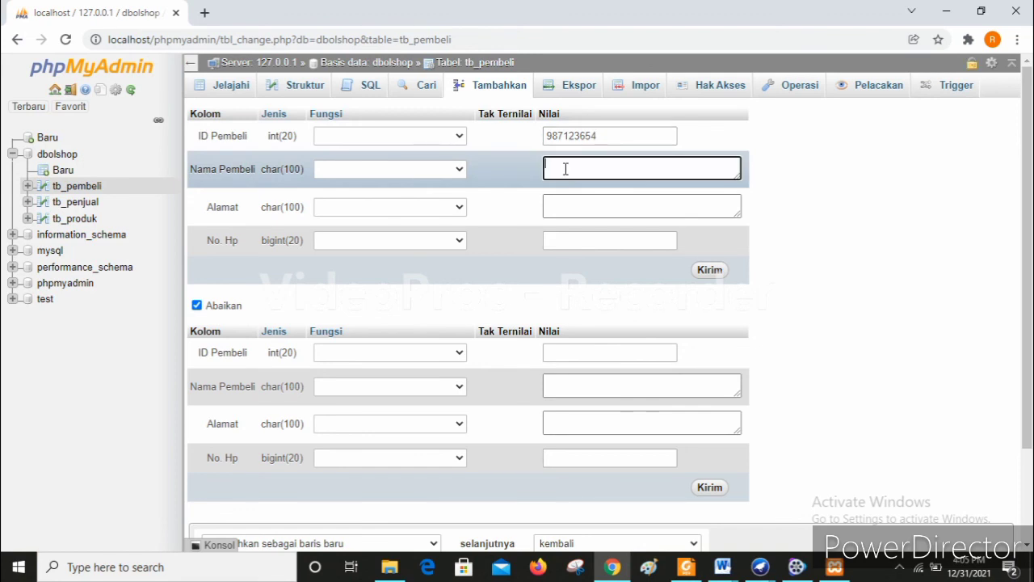
type("Ririn")
left_click(559, 203)
type("Jalan")
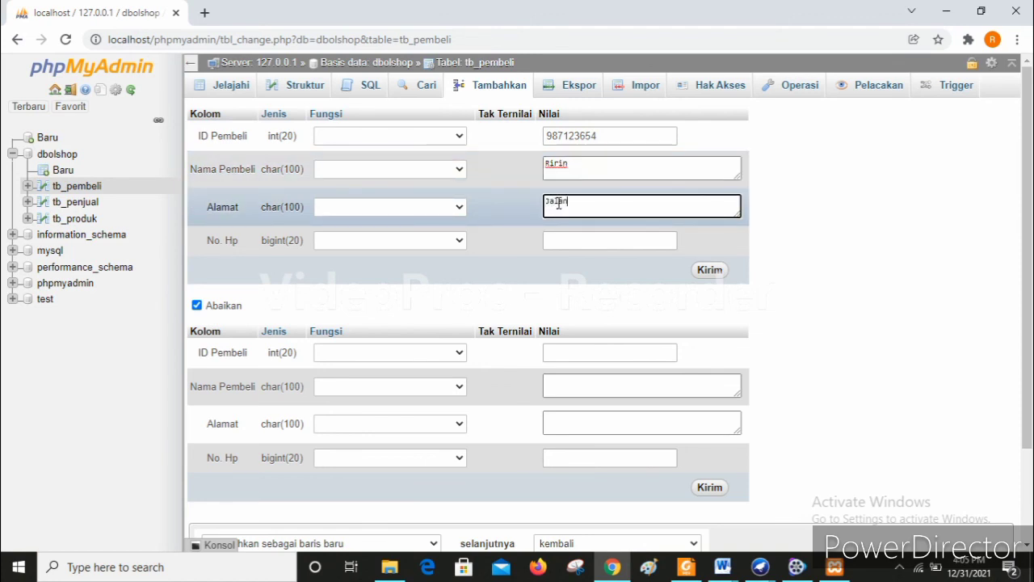
type(" R.E Martadinata")
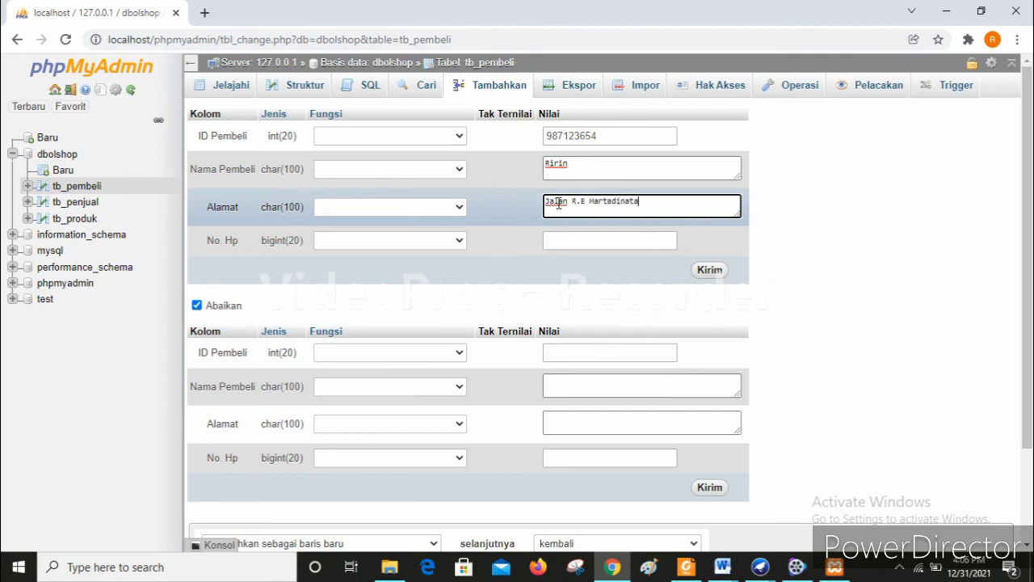
left_click(557, 240)
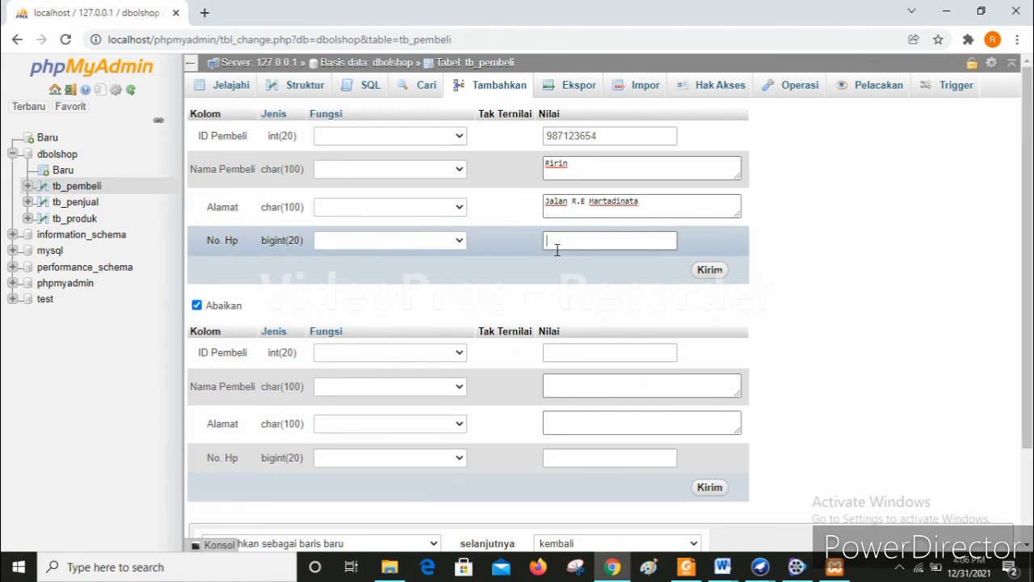
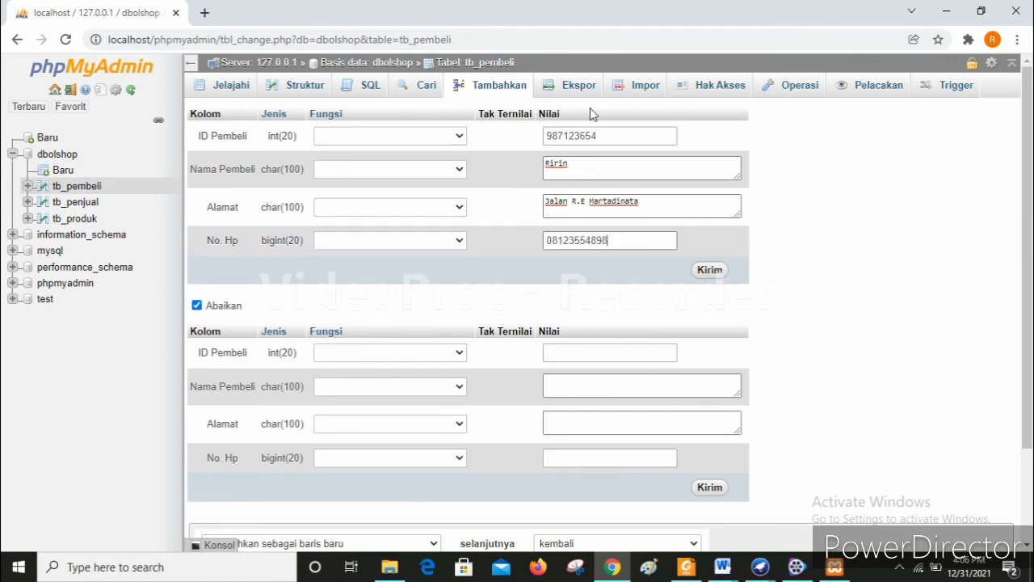
key("Return")
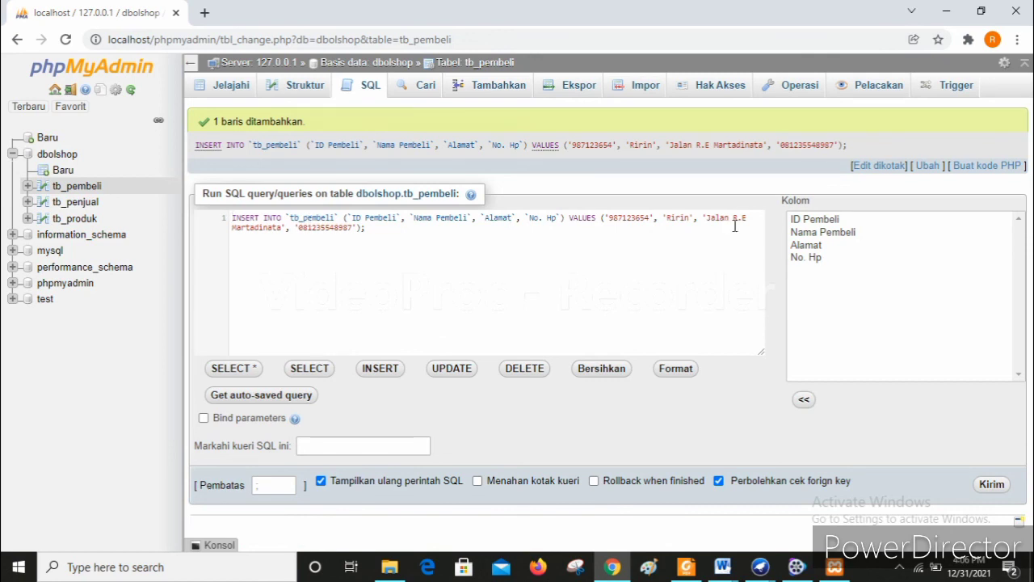
- Browse tb_pembeli to see its single stored buyer row
left_click(230, 88)
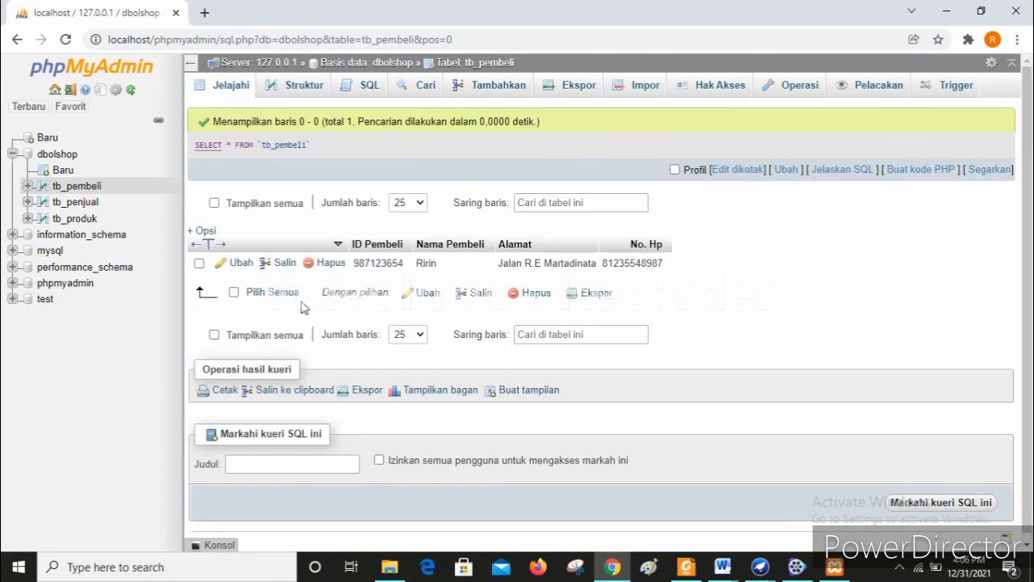